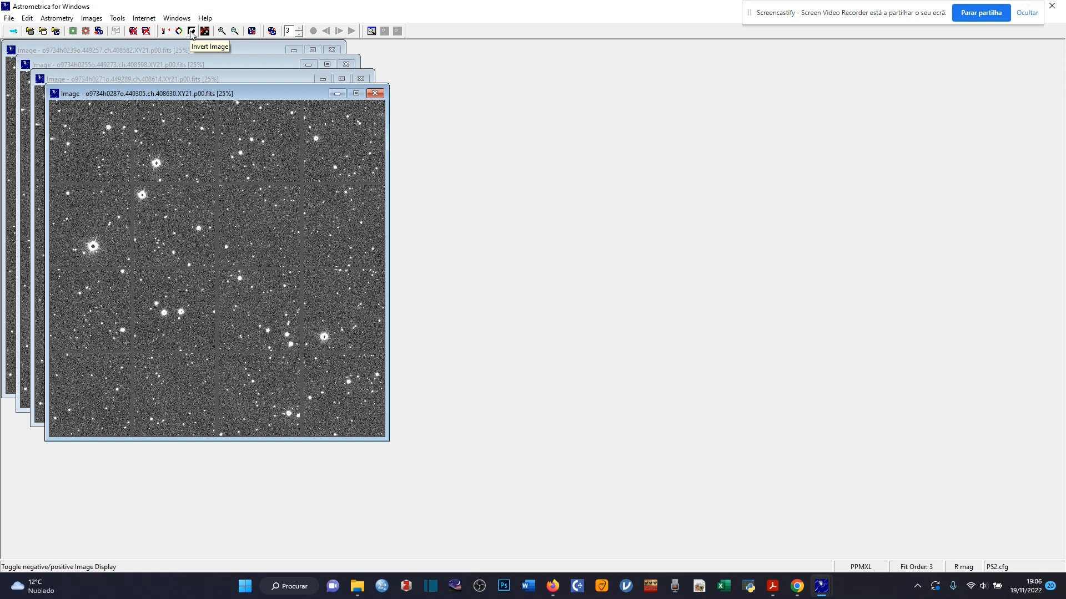
Invert the image display and run the data reduction at the preset coordinates, using Automatic Reference Star Match with 200 stars
click(191, 31)
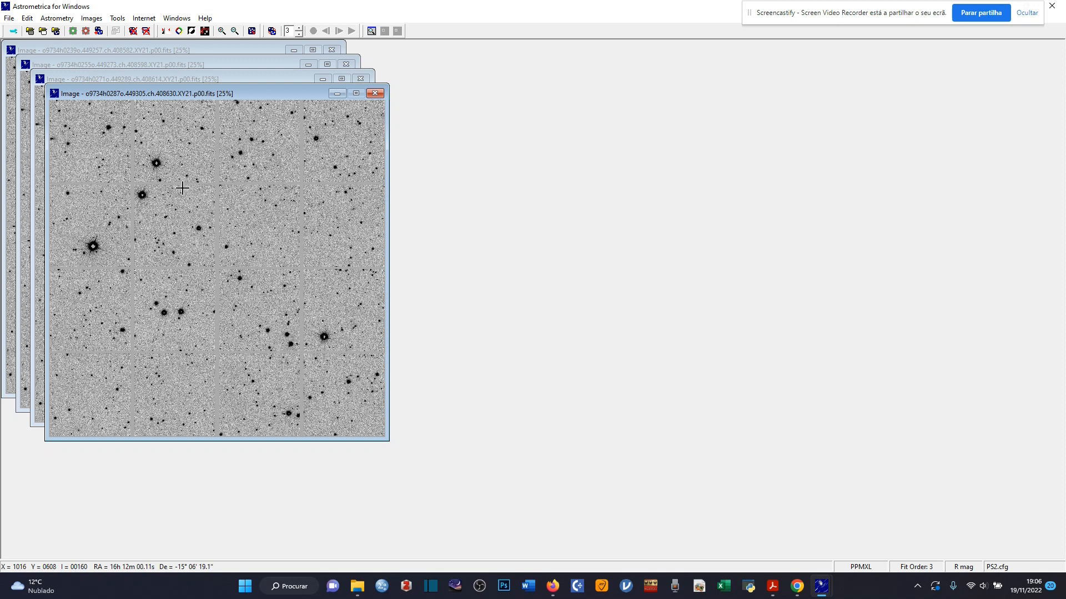
click(72, 31)
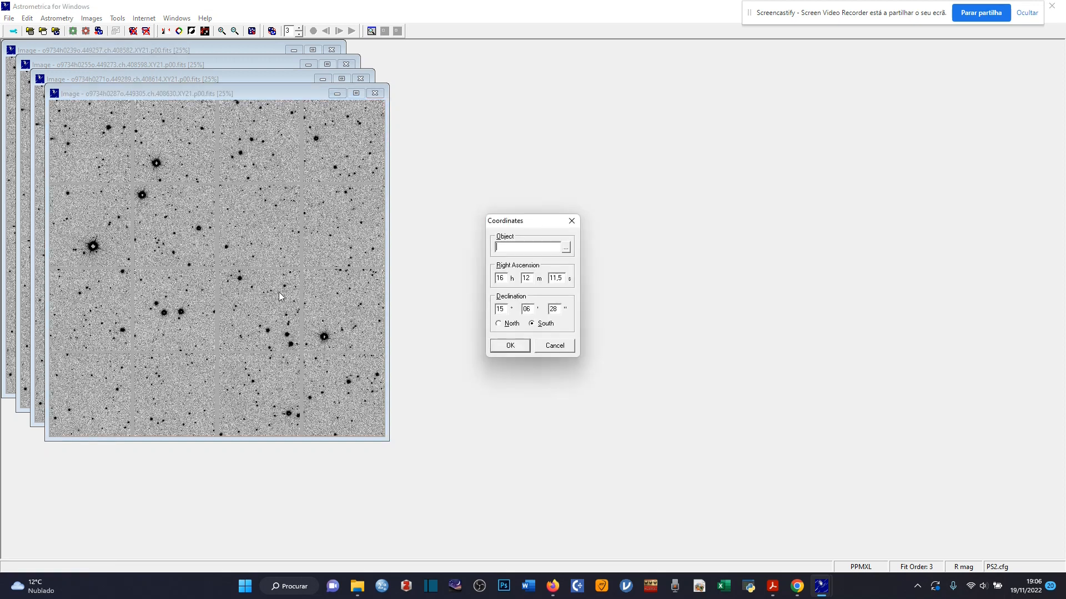
click(510, 346)
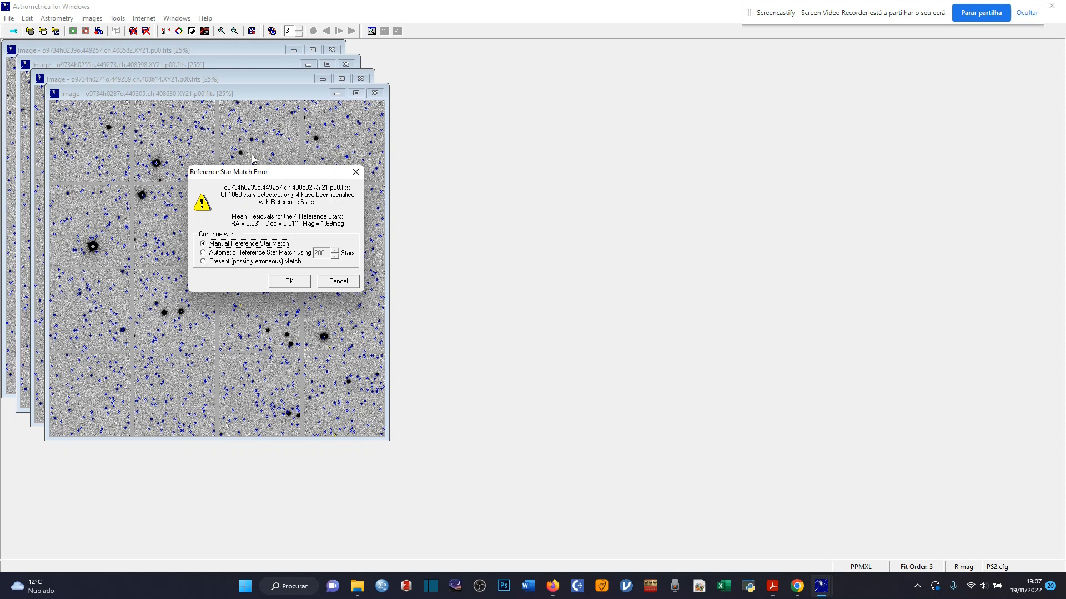
click(204, 253)
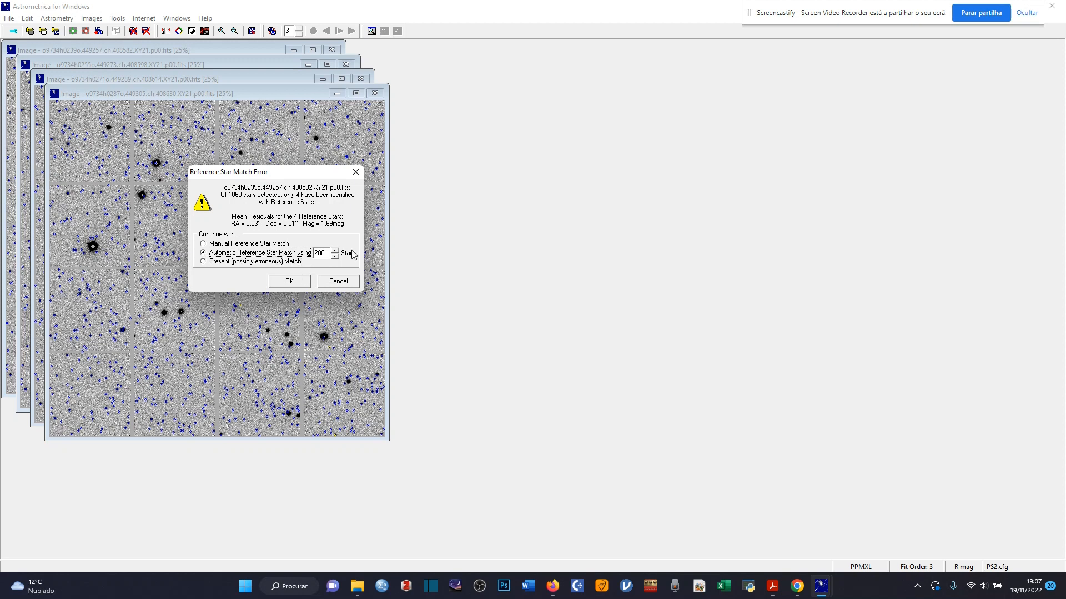
click(299, 281)
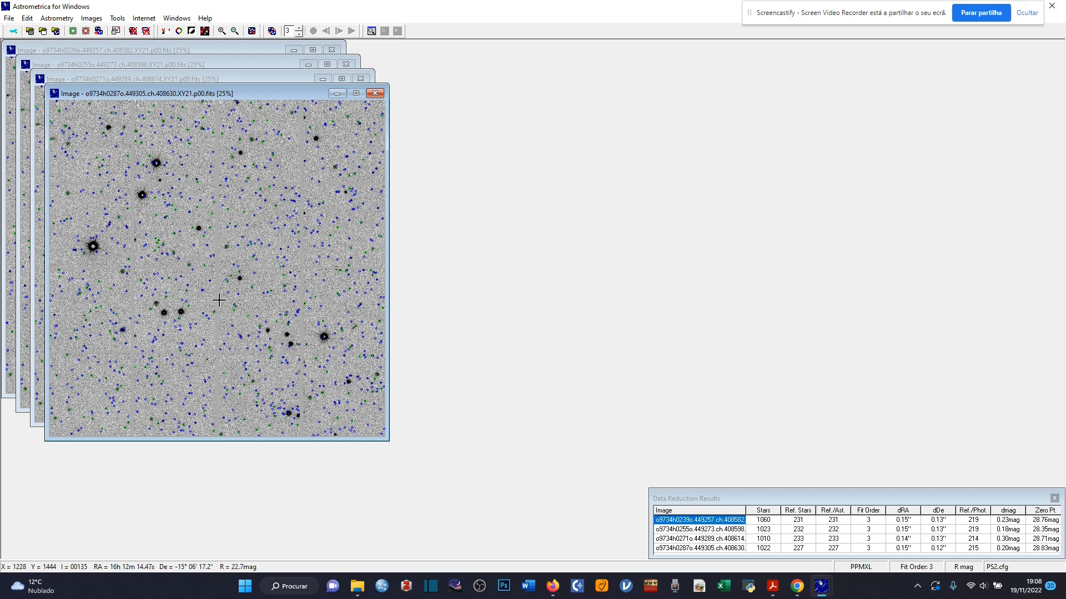
Overlay the known objects and blink the four images at a larger magnification to look for moving objects
click(205, 31)
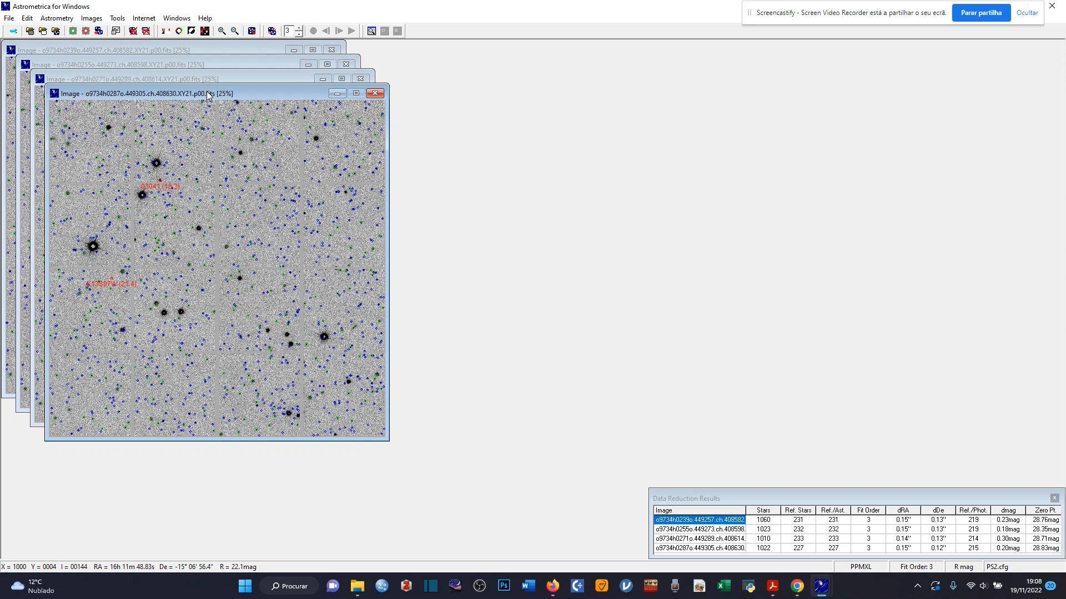
click(272, 31)
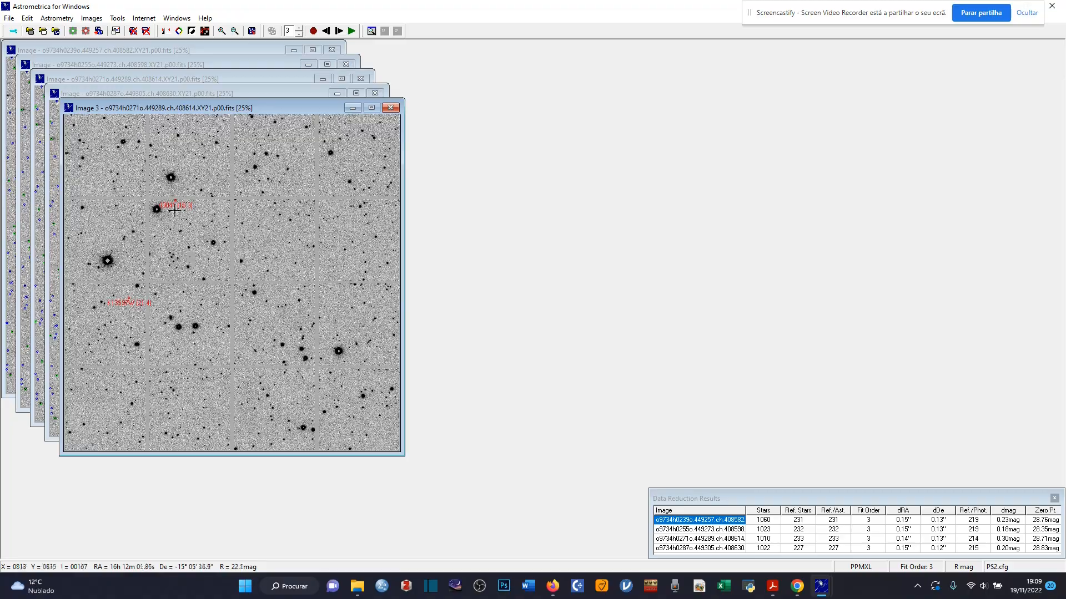
click(222, 31)
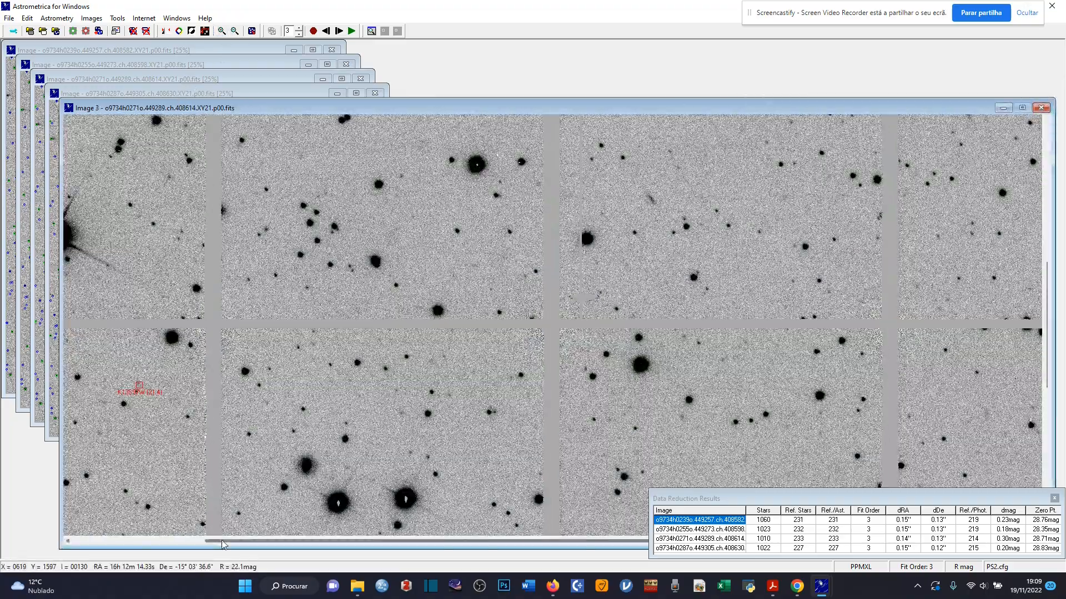
drag(93, 537, 81, 537)
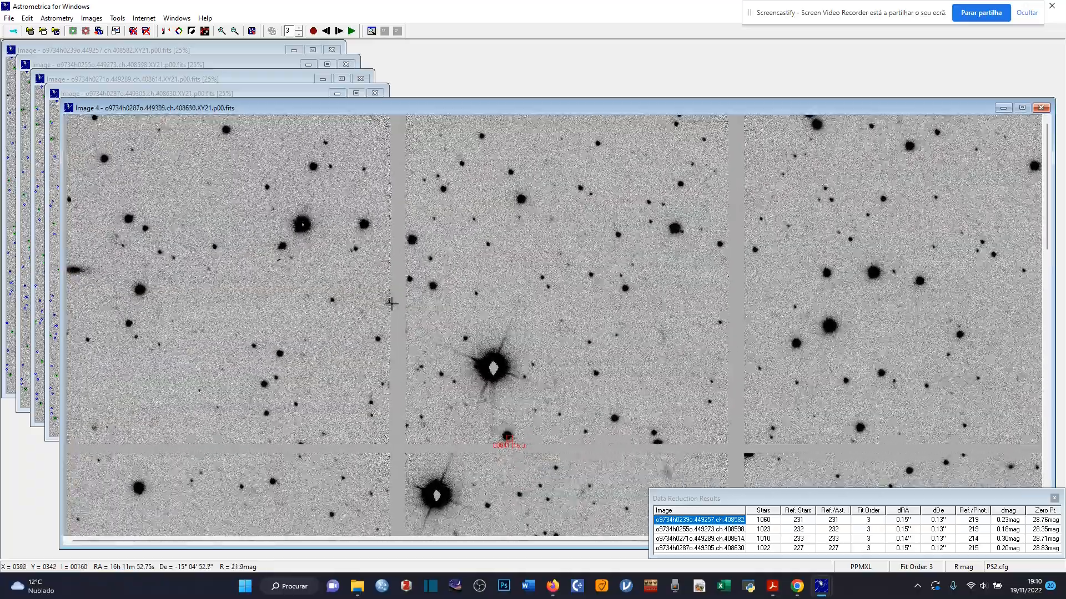
drag(813, 498, 771, 543)
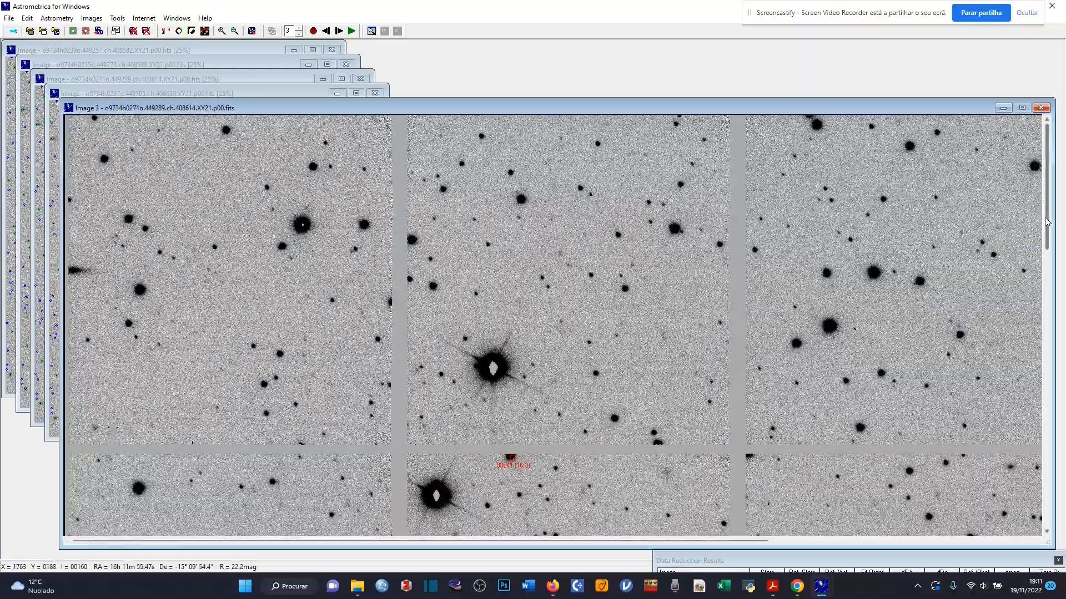
drag(1047, 223, 1041, 307)
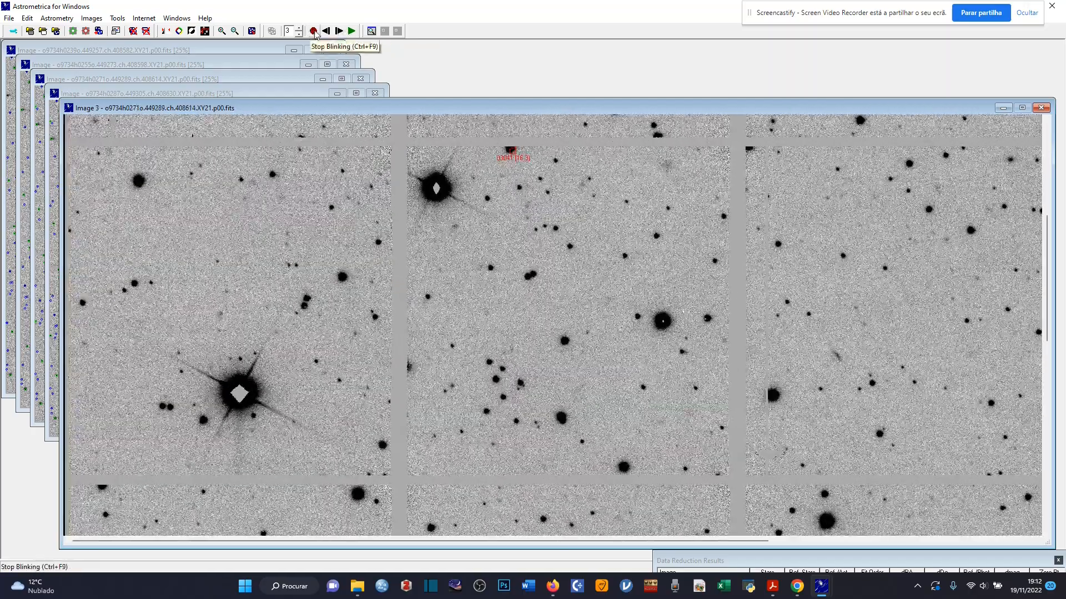
Stop the blinking and step through the frames to image 1
click(314, 33)
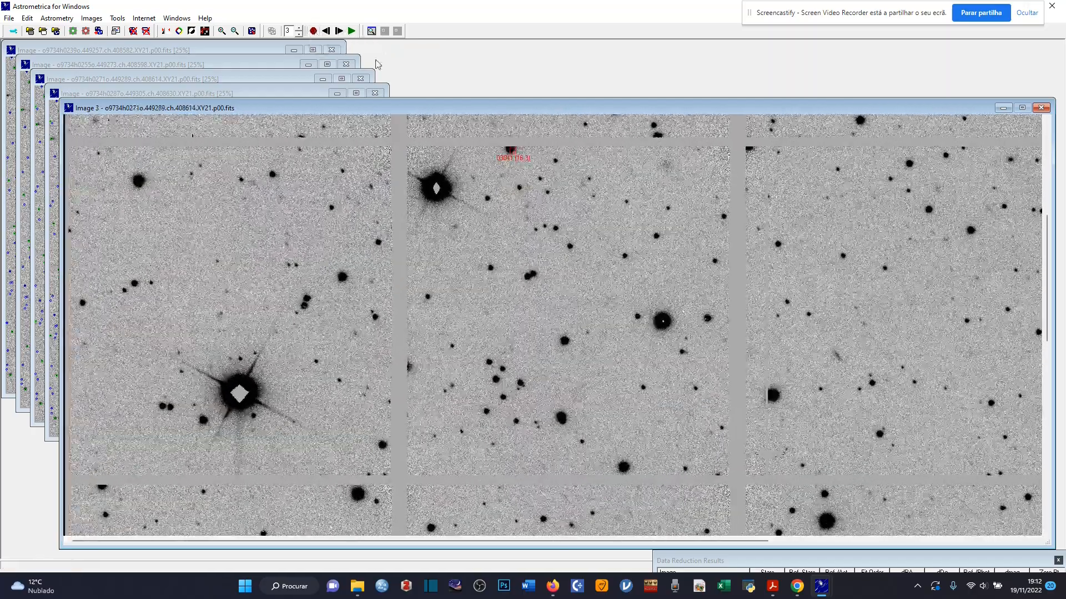
click(326, 32)
click(326, 32)
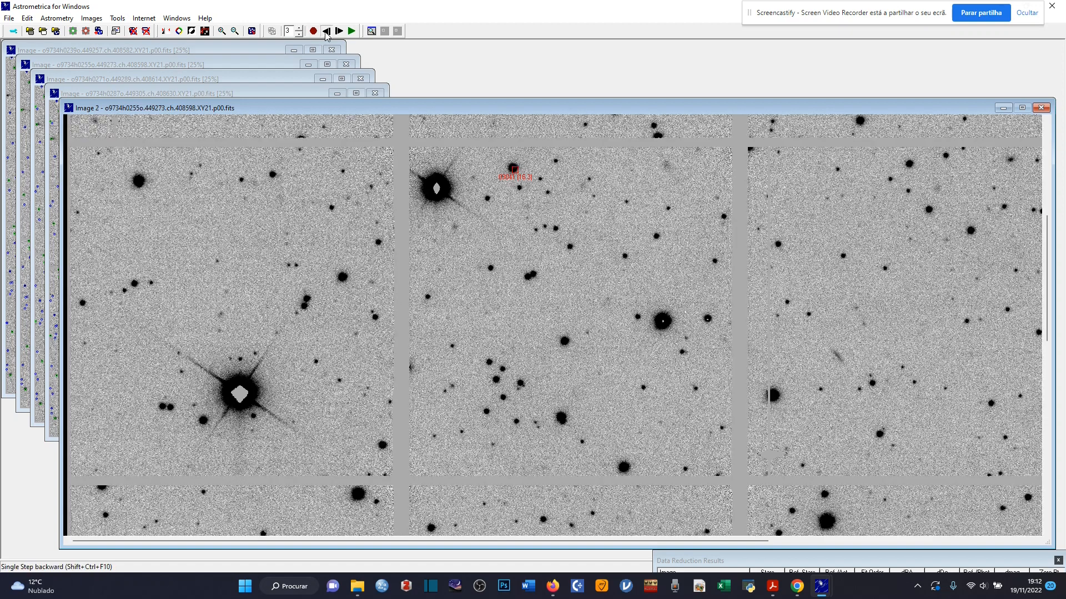
click(326, 32)
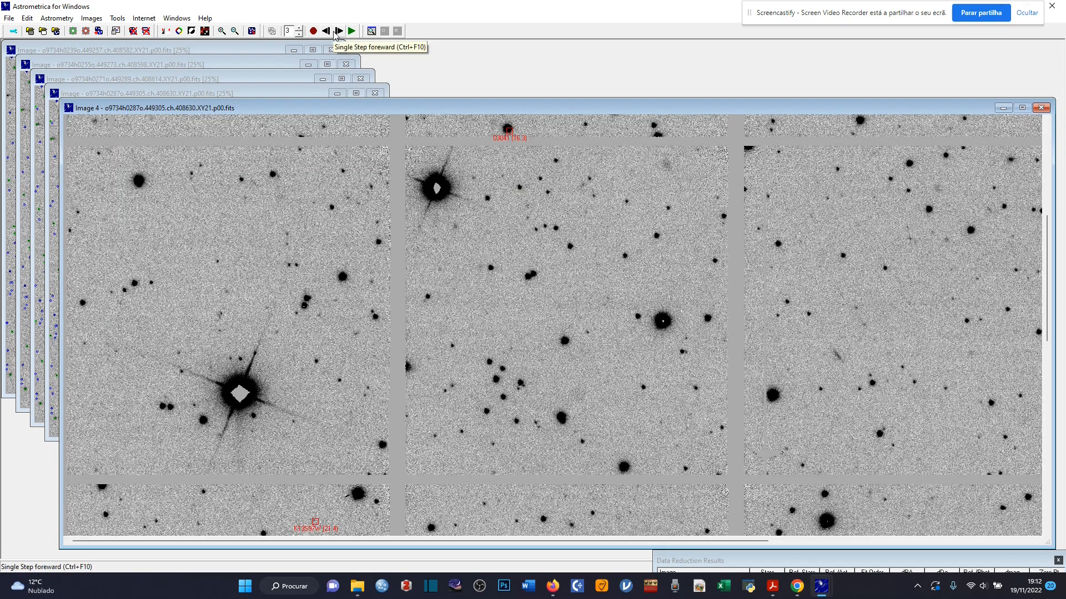
click(339, 31)
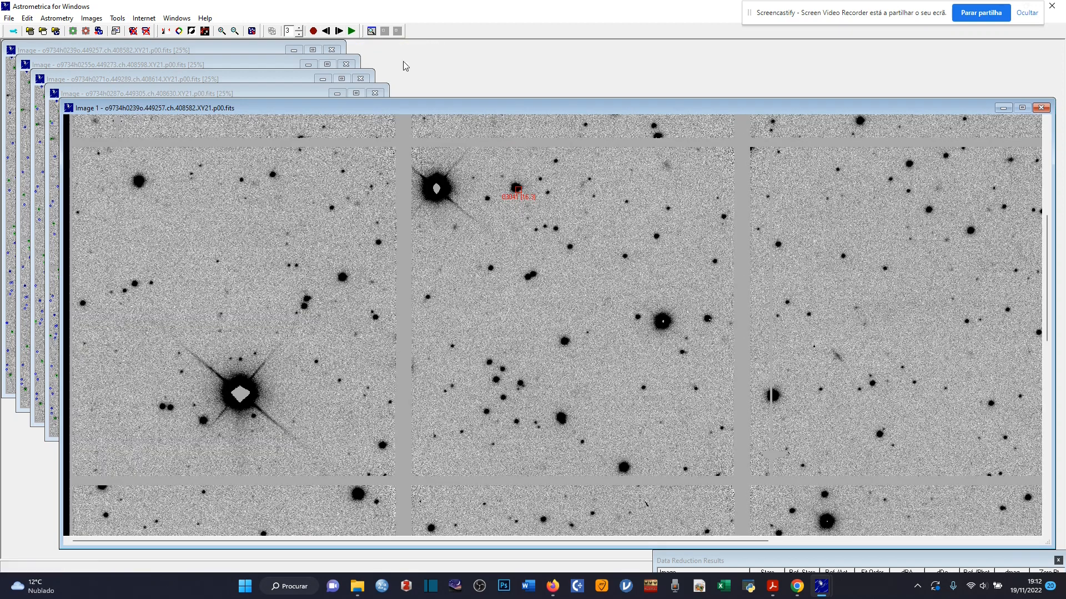
Measure the object marked 03041 in image 1, designate it (3041) Webb and accept the measurement
click(515, 188)
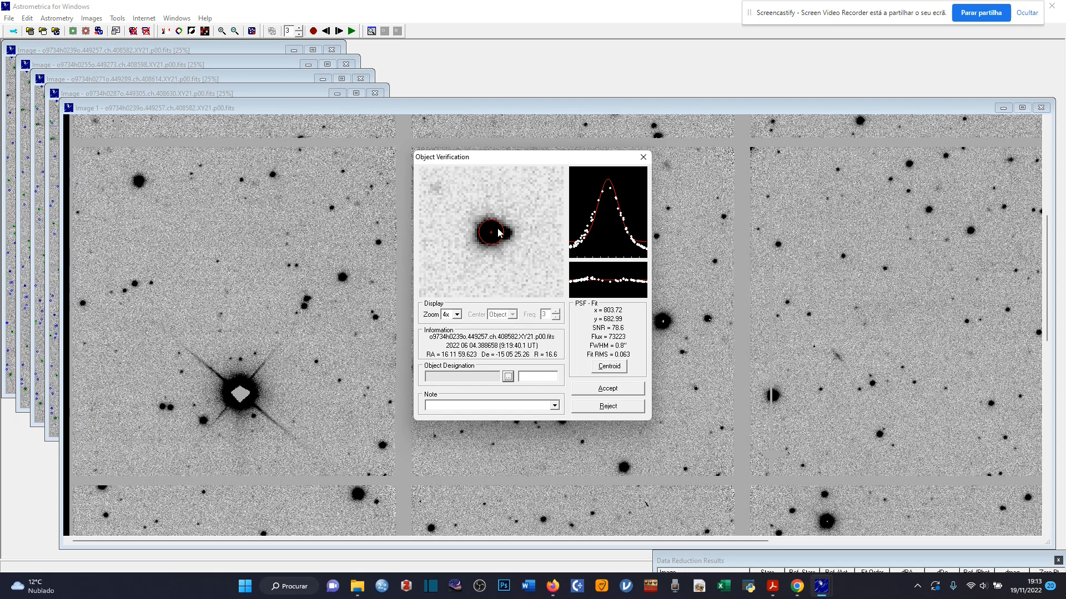
click(508, 378)
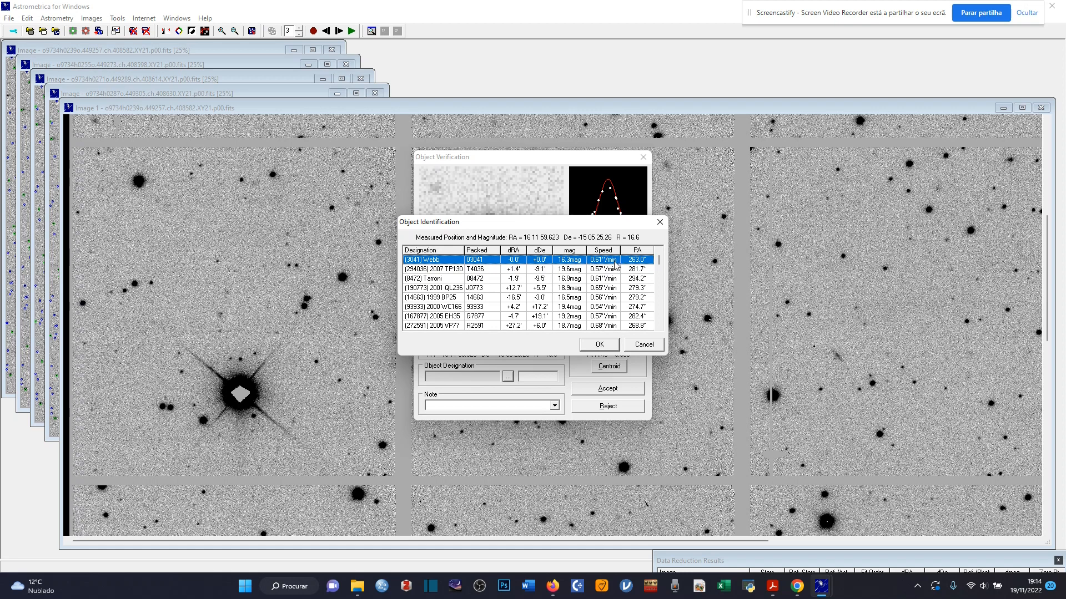
click(609, 350)
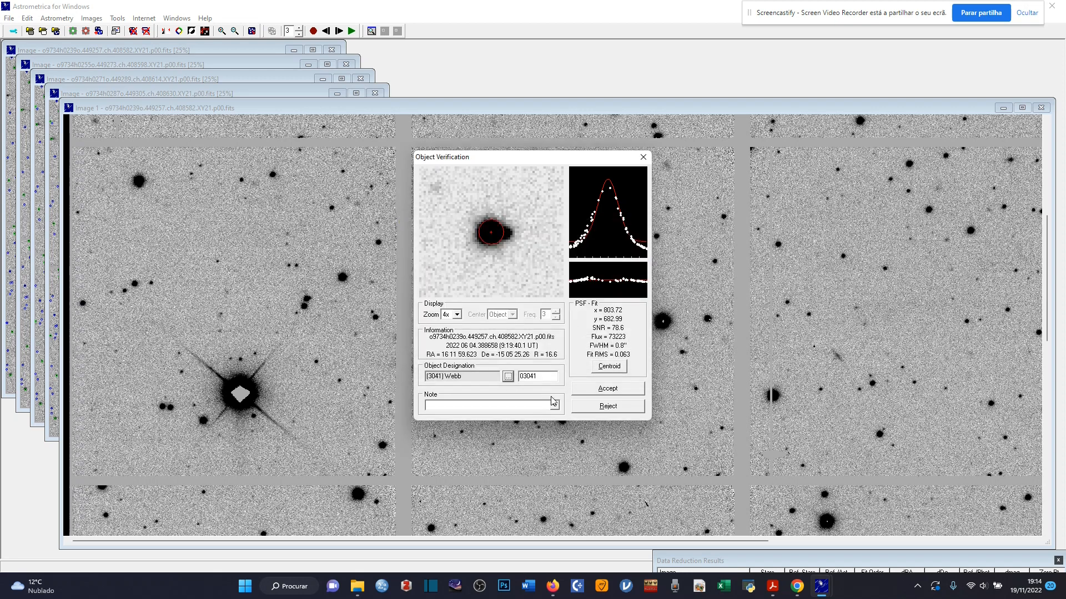
click(613, 391)
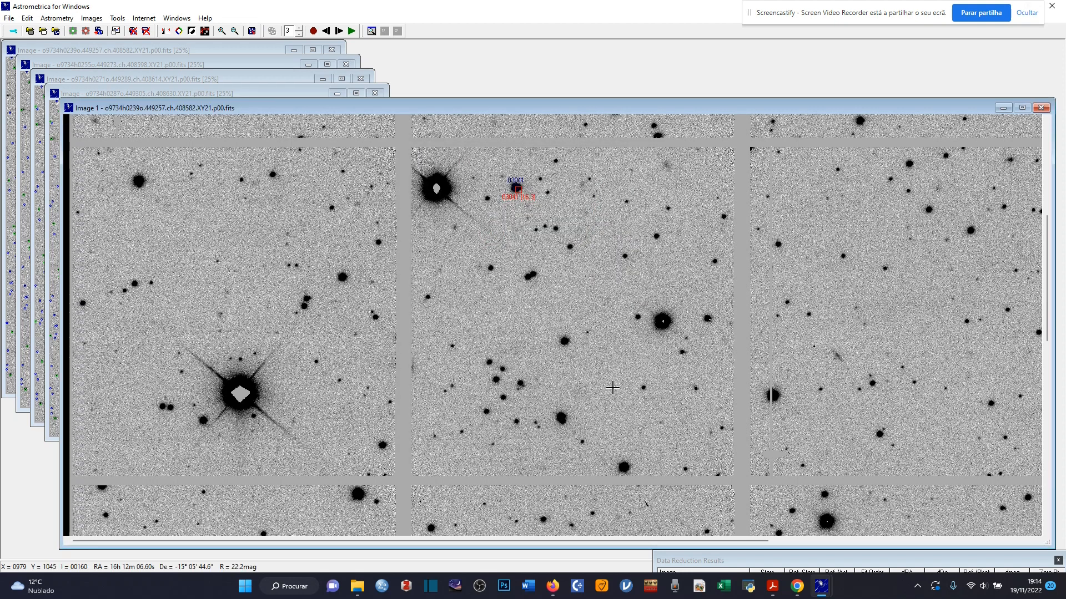
Advance to image 2, measure the object marked 03041, designate it (3041) Webb and accept it
click(338, 31)
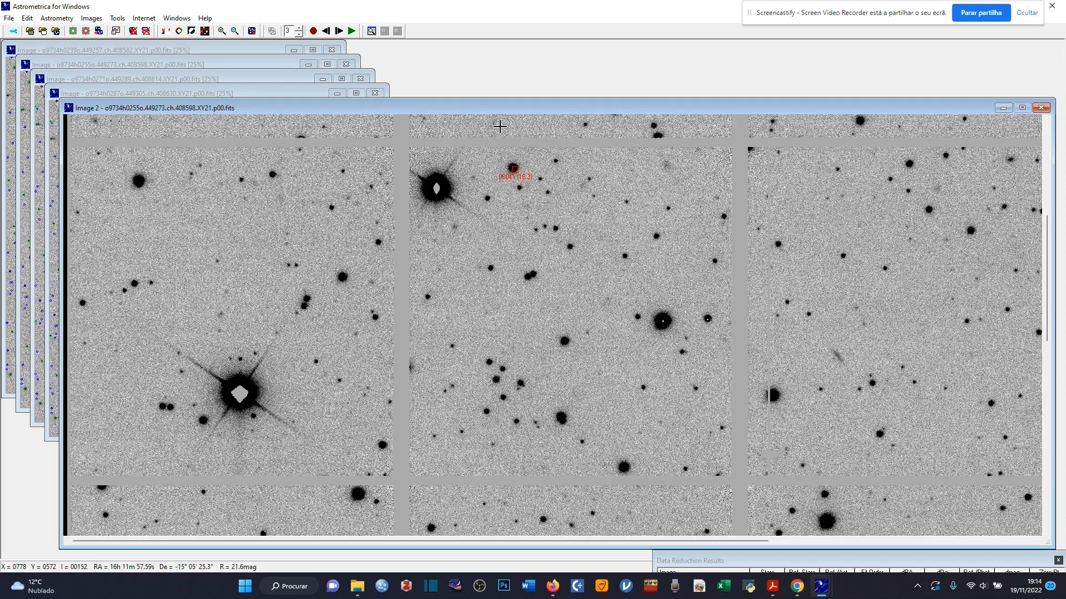
click(513, 166)
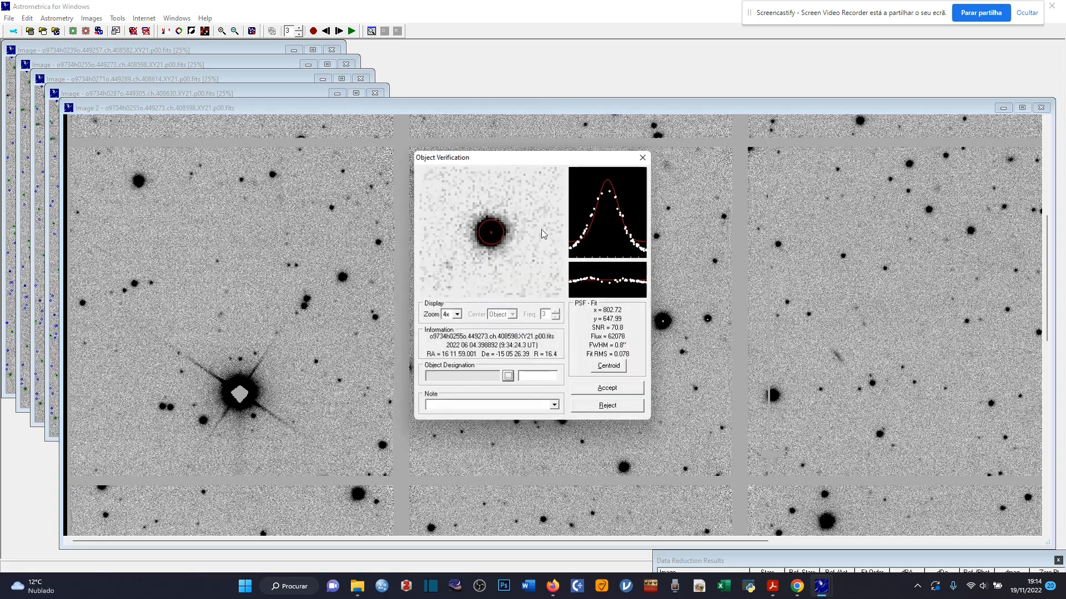
click(508, 377)
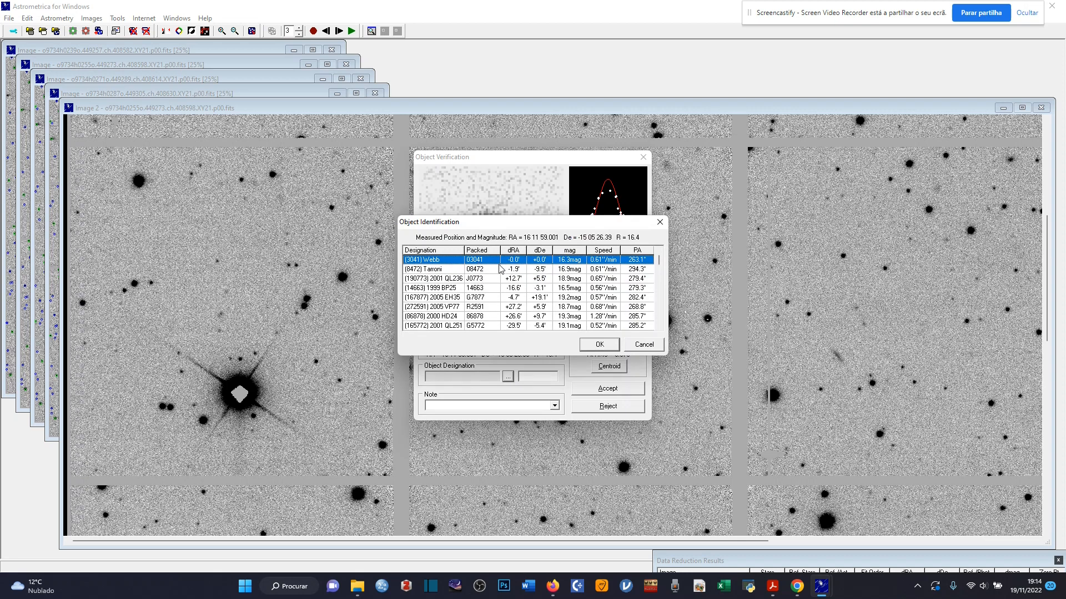
click(595, 346)
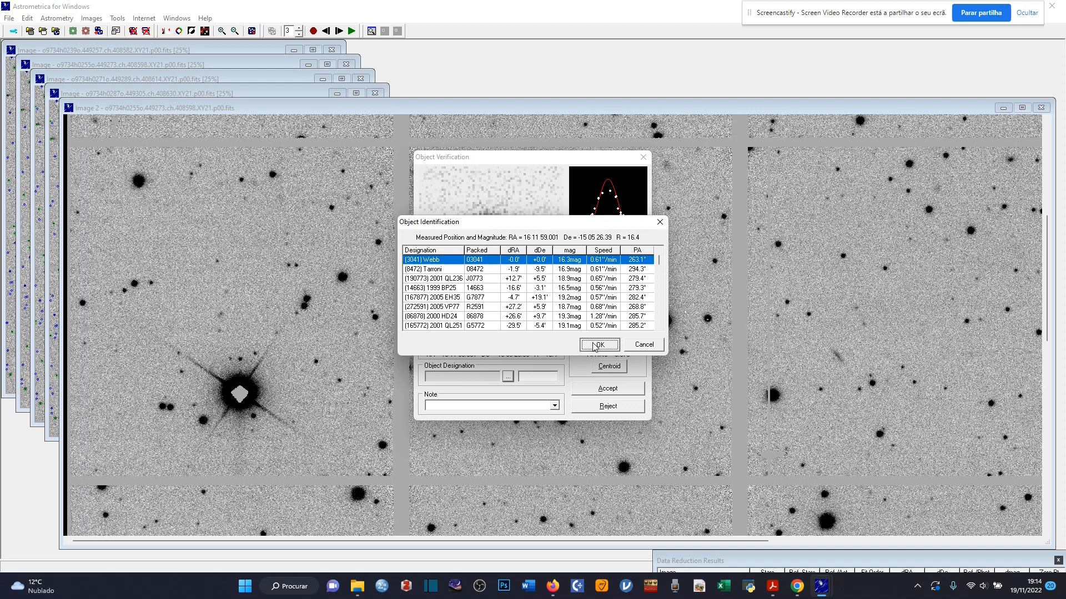
click(614, 389)
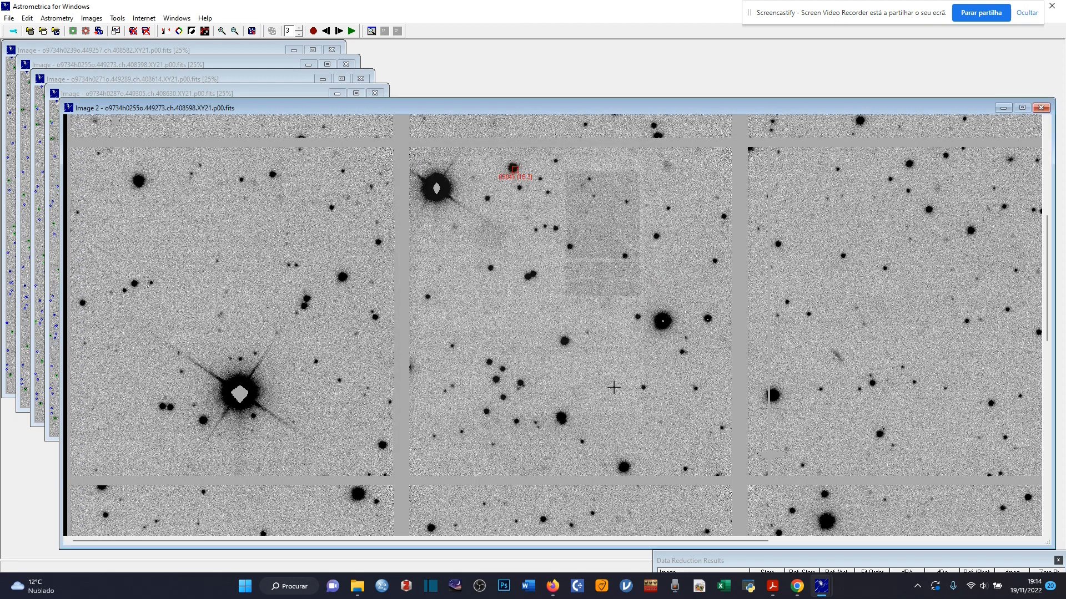
Advance to image 3, measure the object marked 03041 near the gap's edge, designate it (3041) Webb and accept it
click(338, 31)
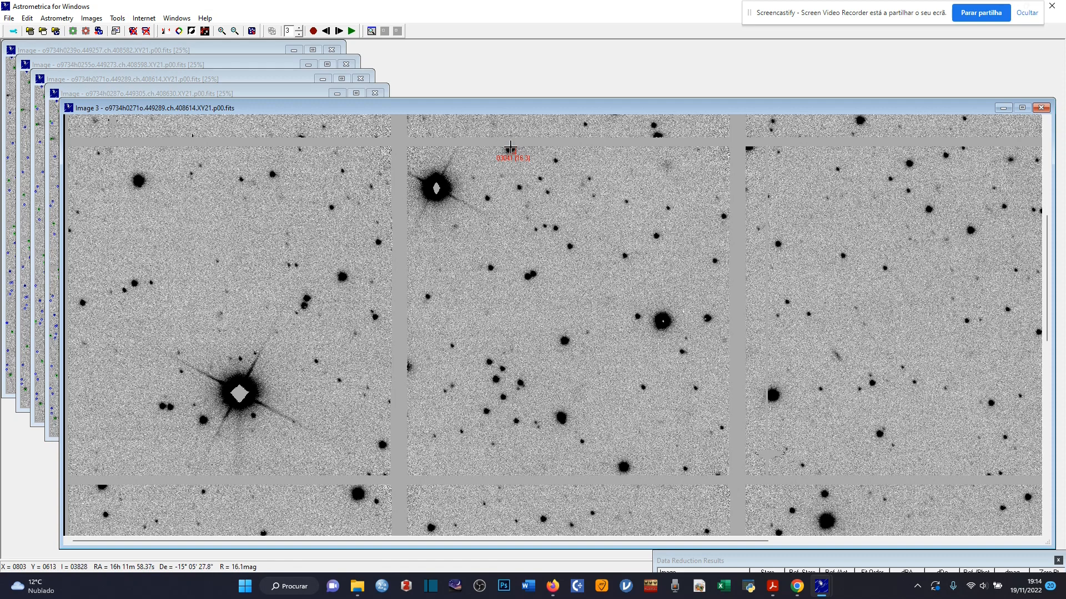
click(509, 148)
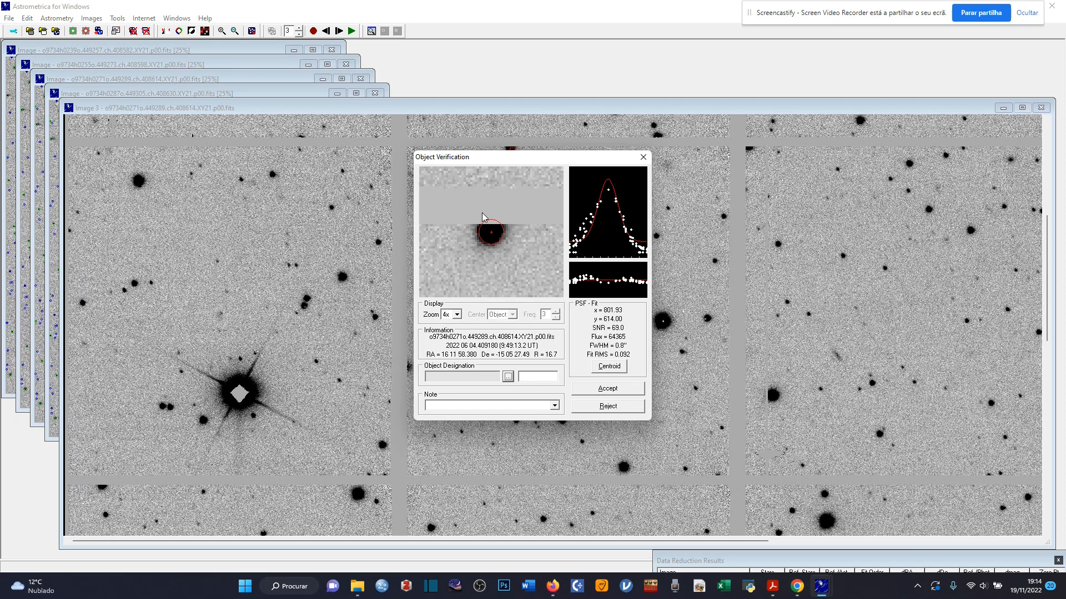
click(507, 377)
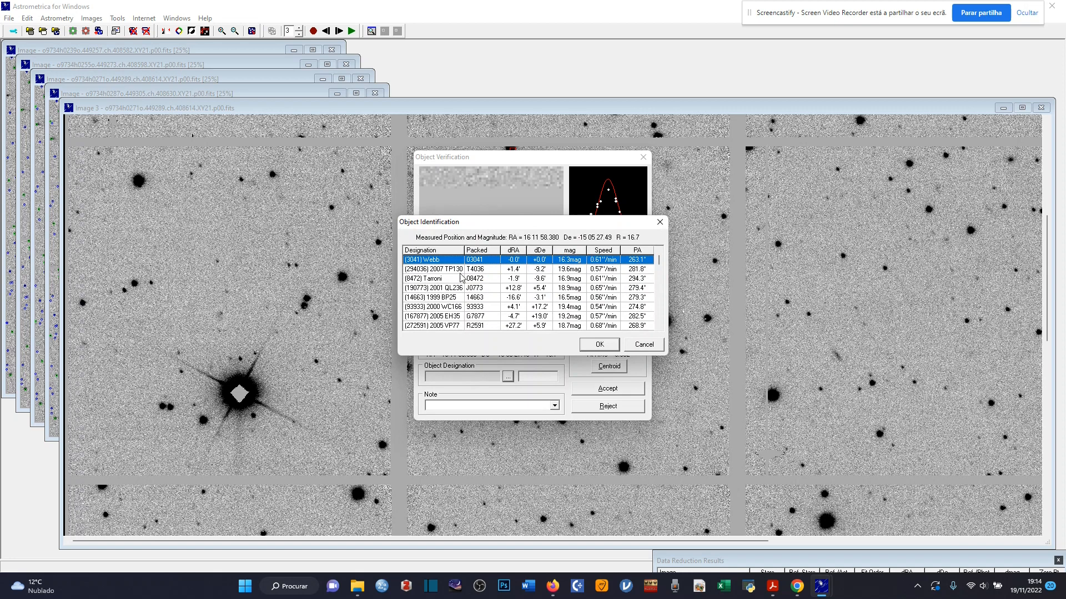
click(600, 344)
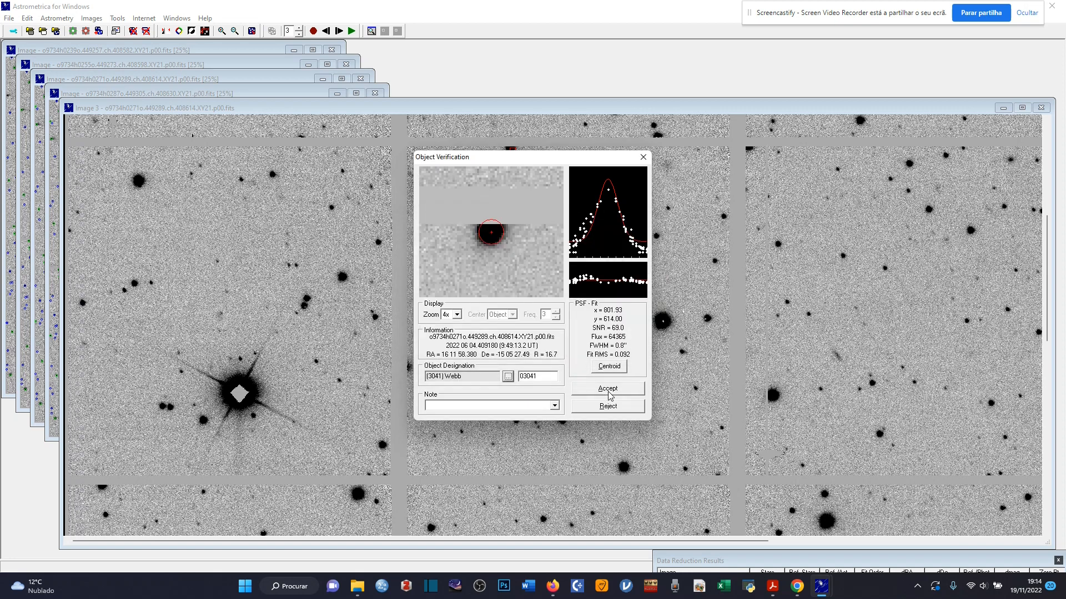
click(607, 391)
Advance to image 4, measure the object marked 03041, designate it (3041) Webb and accept it
click(344, 36)
click(507, 128)
click(508, 377)
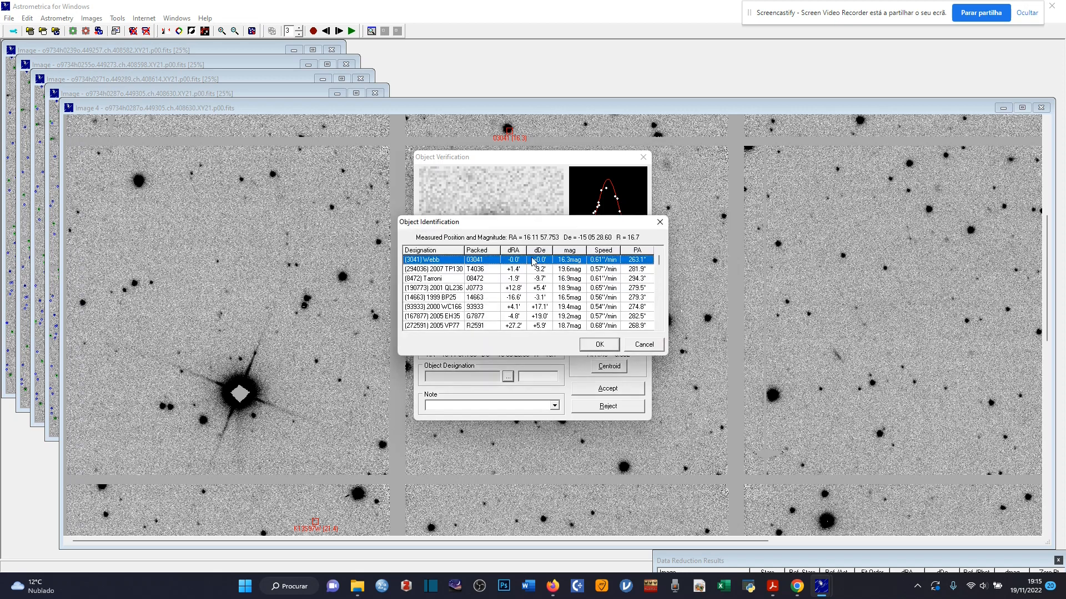
click(614, 349)
click(616, 388)
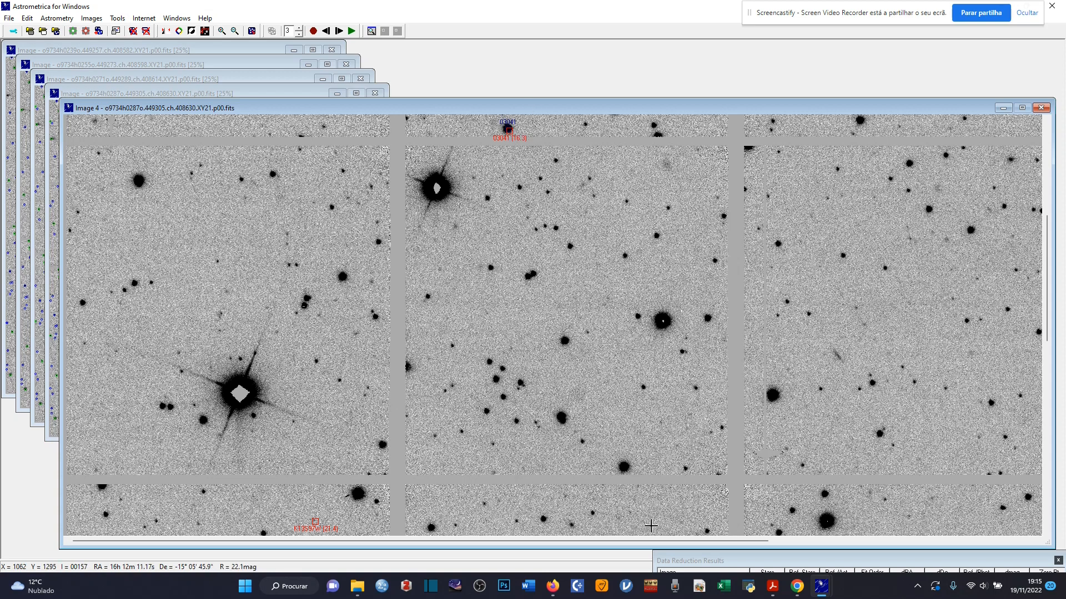
Blink the images again to examine the area around the second marked object, K13S97W, and stop at image 3
mouse_move(715, 543)
mouse_down()
mouse_move(845, 542)
mouse_move(720, 543)
mouse_up()
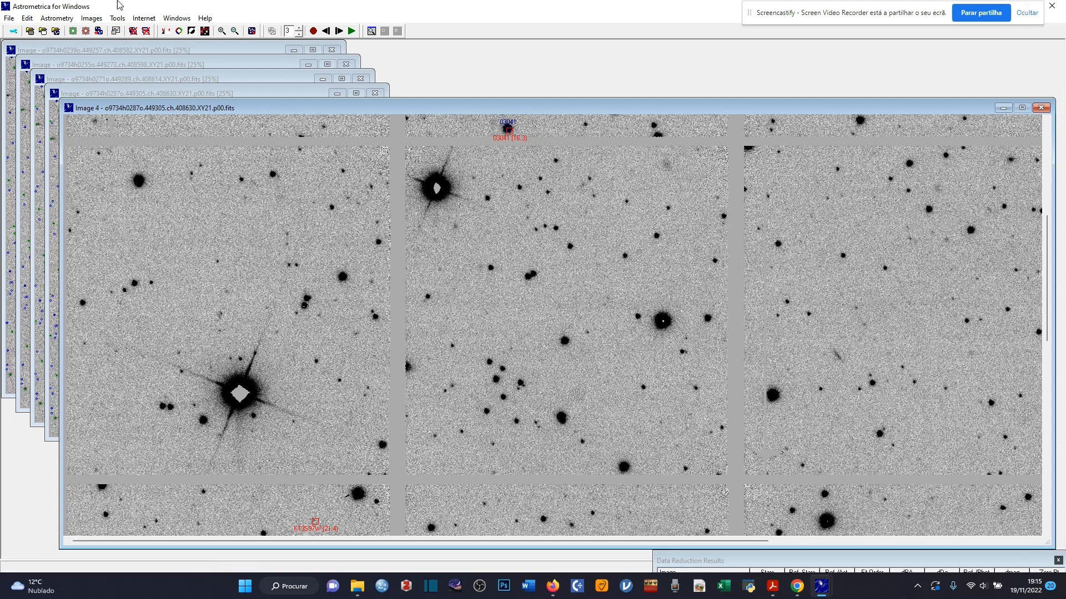
click(351, 32)
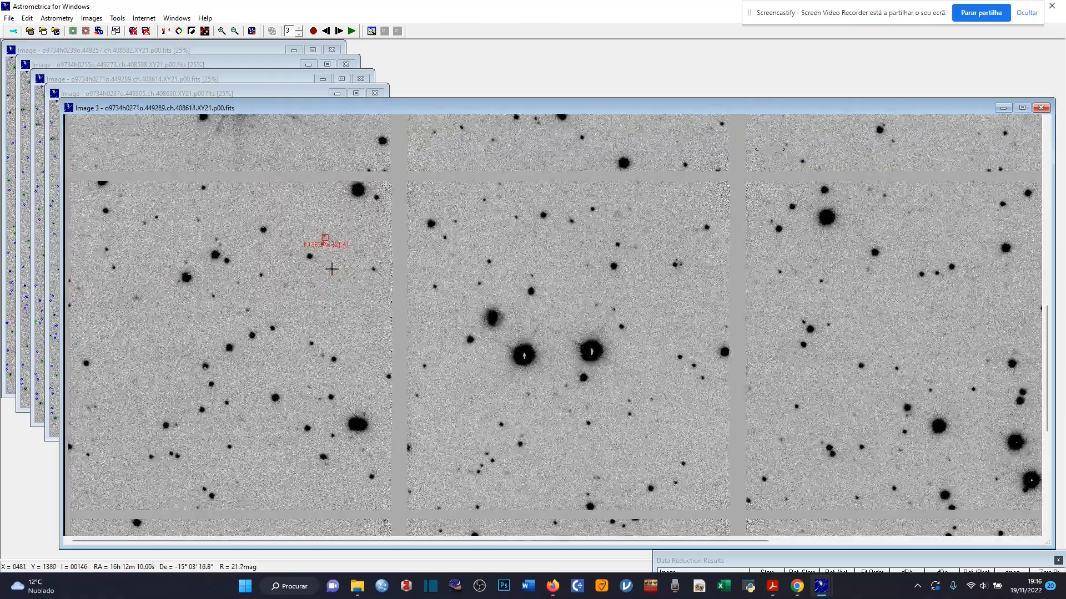
click(313, 32)
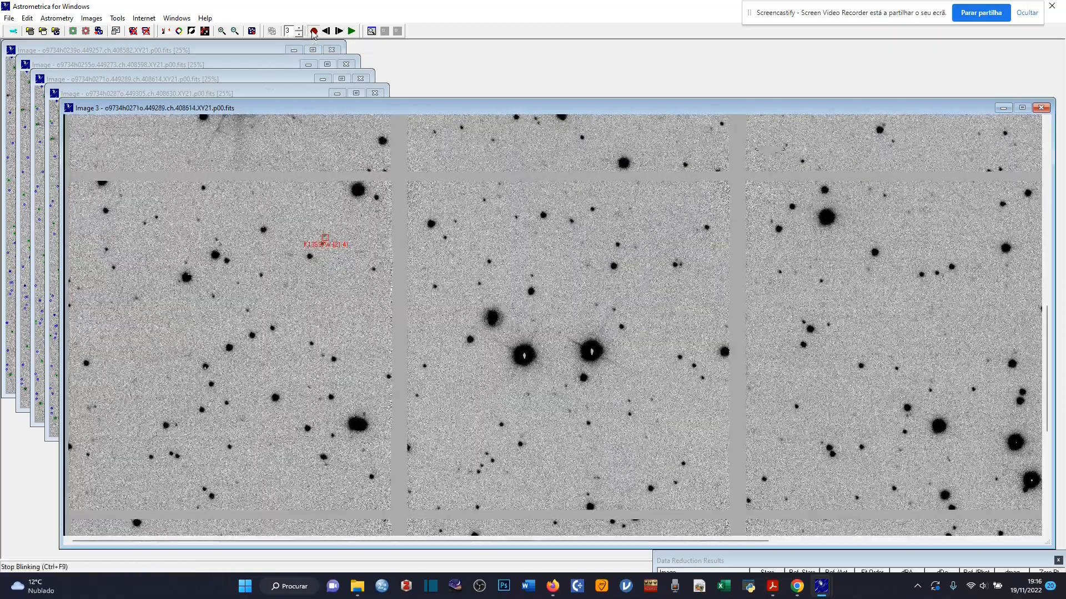
In image 3, measure the object marked K13S97W, designate it 2013 SW97 and accept the measurement
click(325, 235)
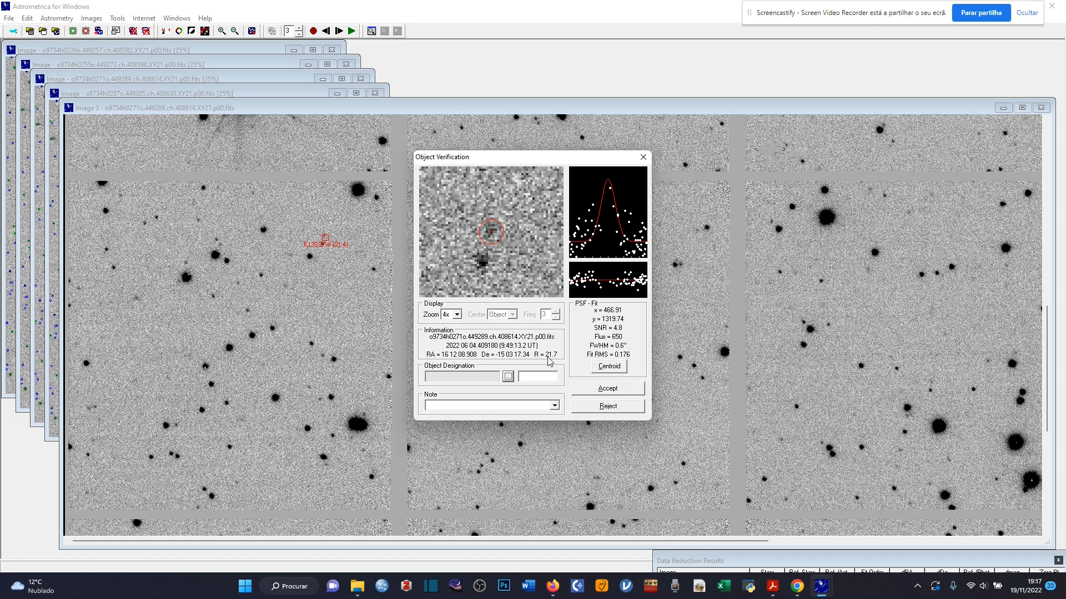
click(508, 376)
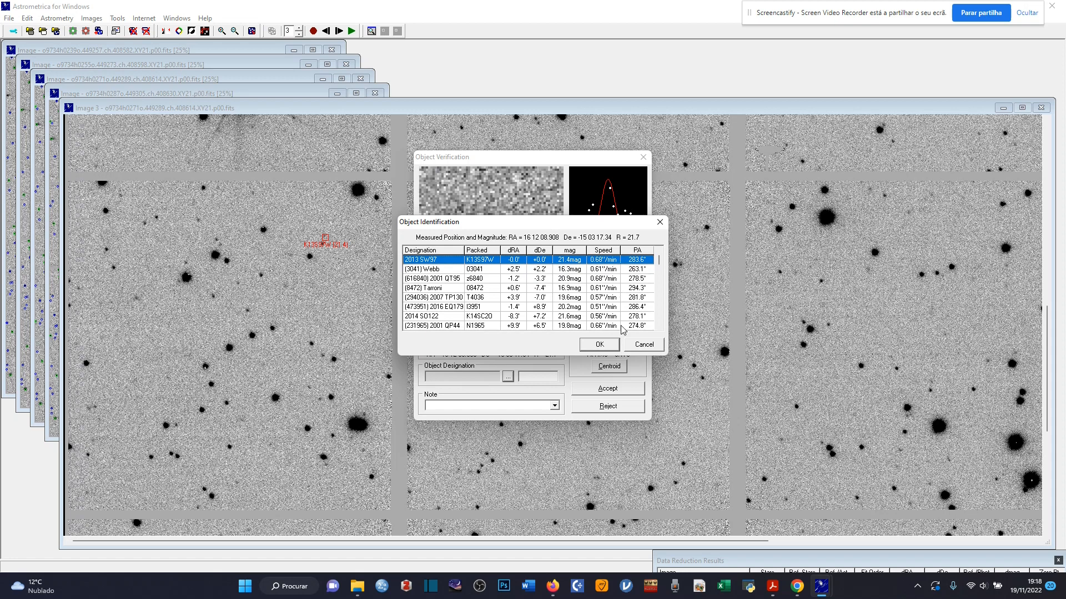
click(600, 345)
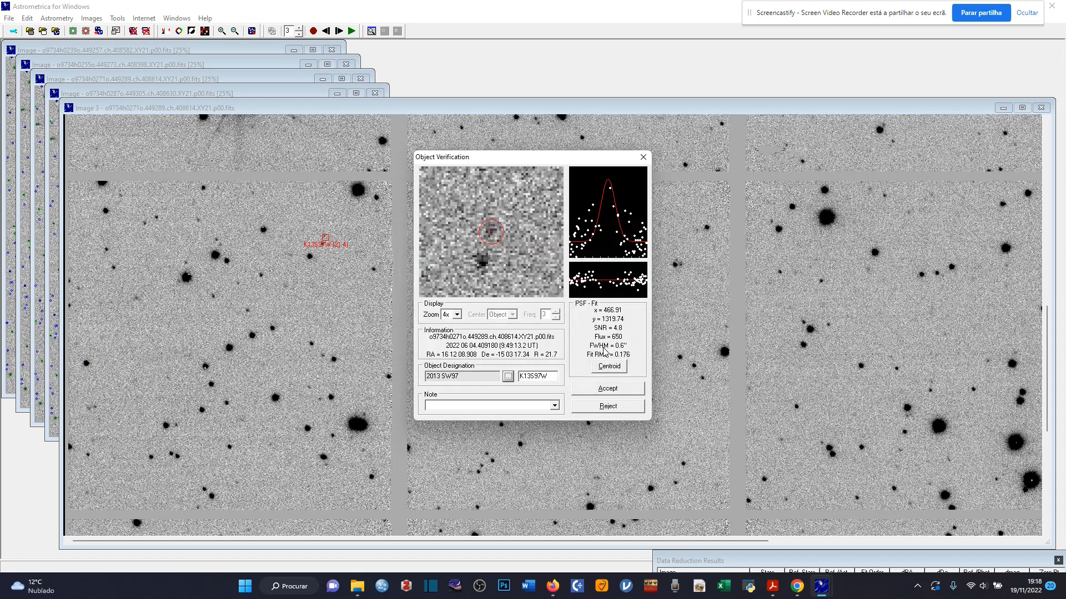
click(613, 388)
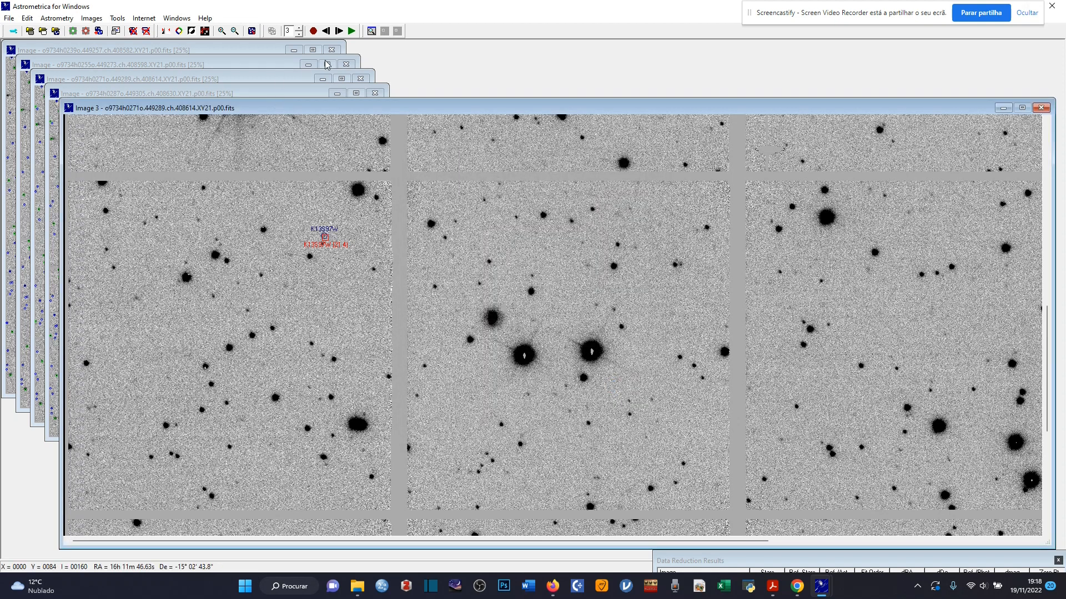
Advance to image 4, measure the object marked K13S97W, designate it 2013 SW97 and accept it
click(339, 31)
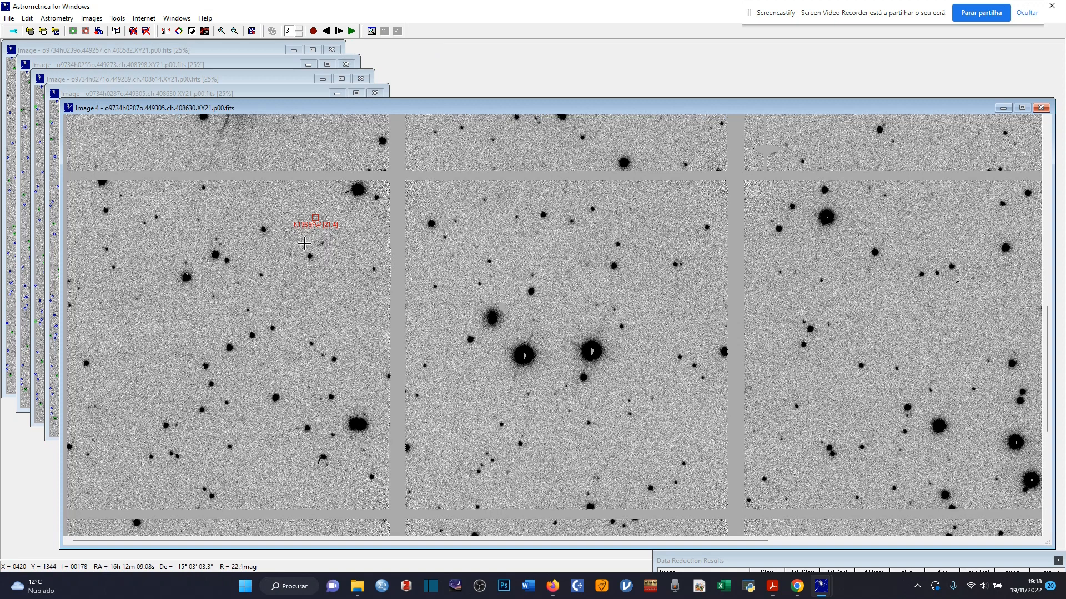
click(313, 215)
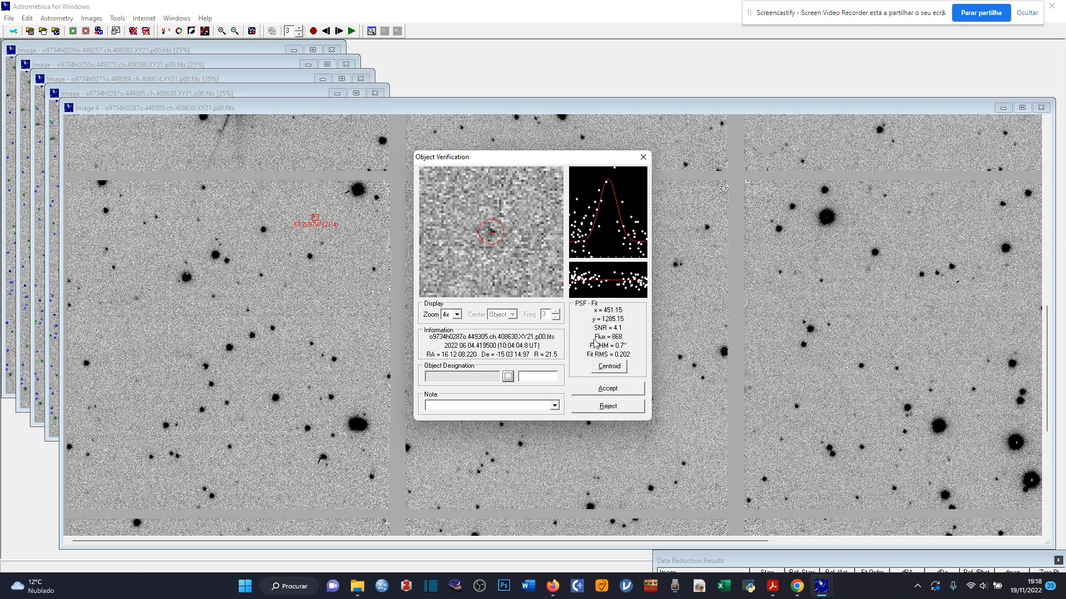
click(508, 377)
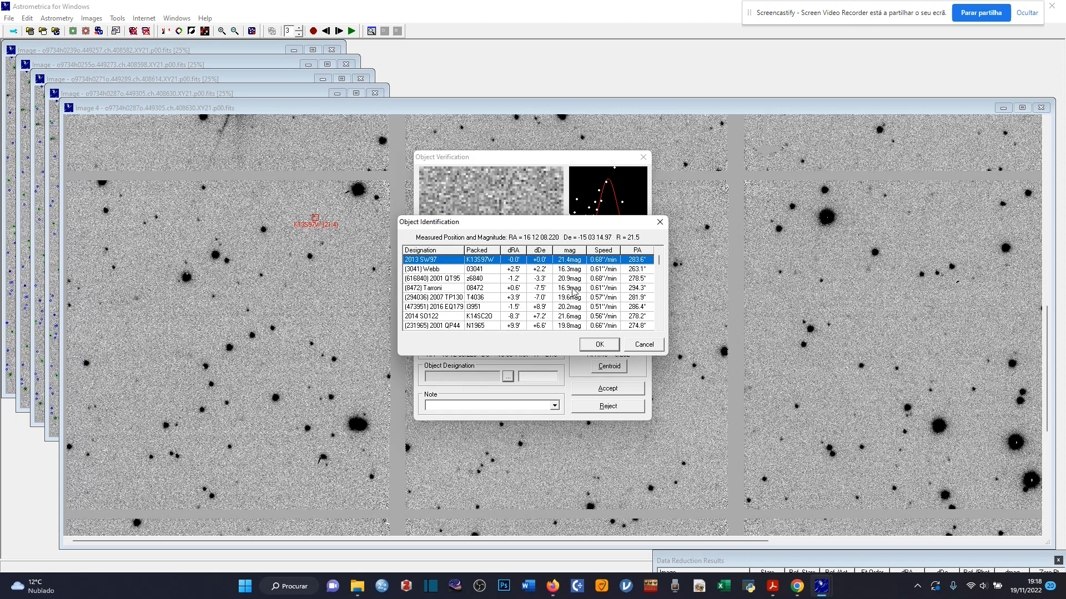
click(601, 345)
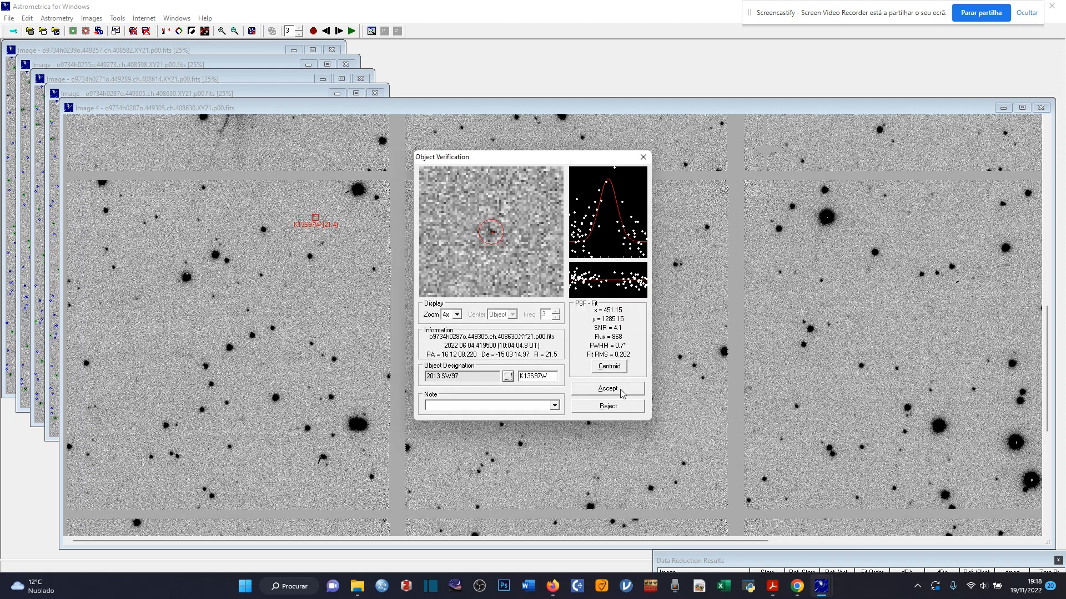
click(619, 389)
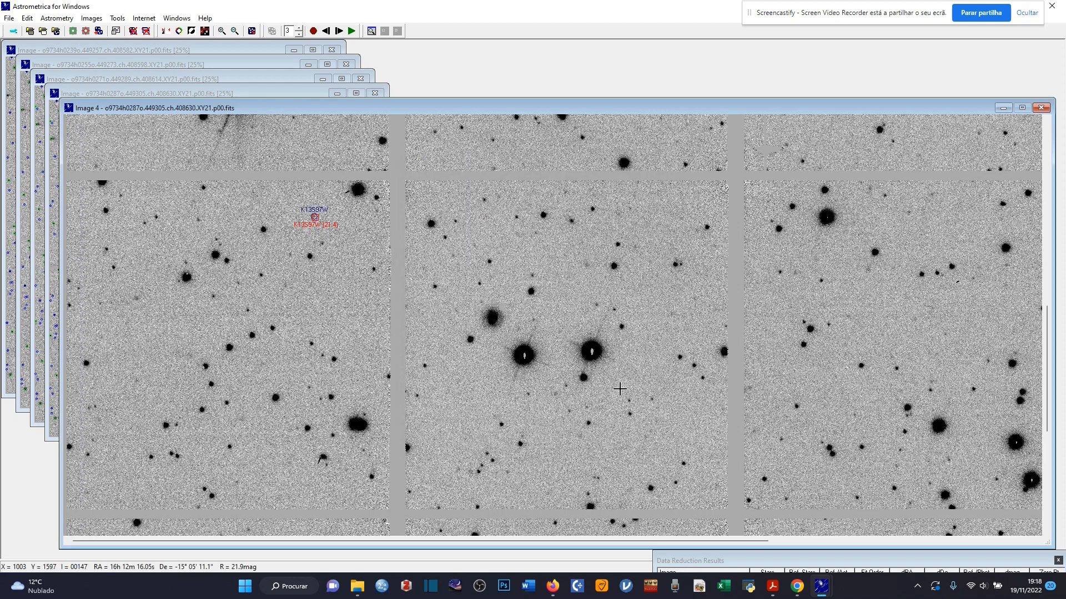
Advance to image 1, measure the object marked K13S97W, designate it 2013 SW97 and accept it
click(339, 31)
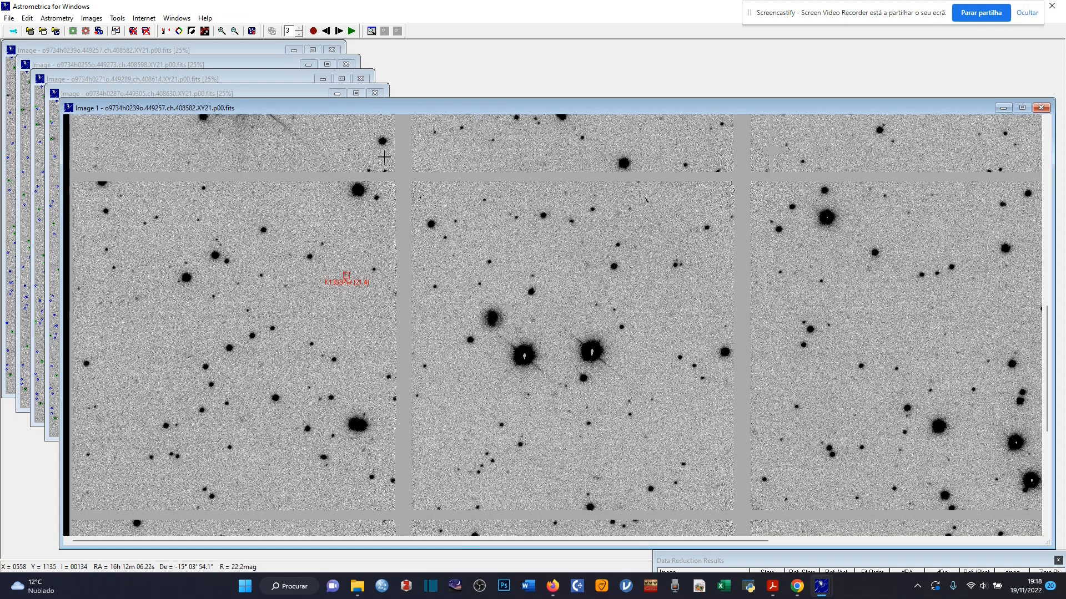
click(346, 275)
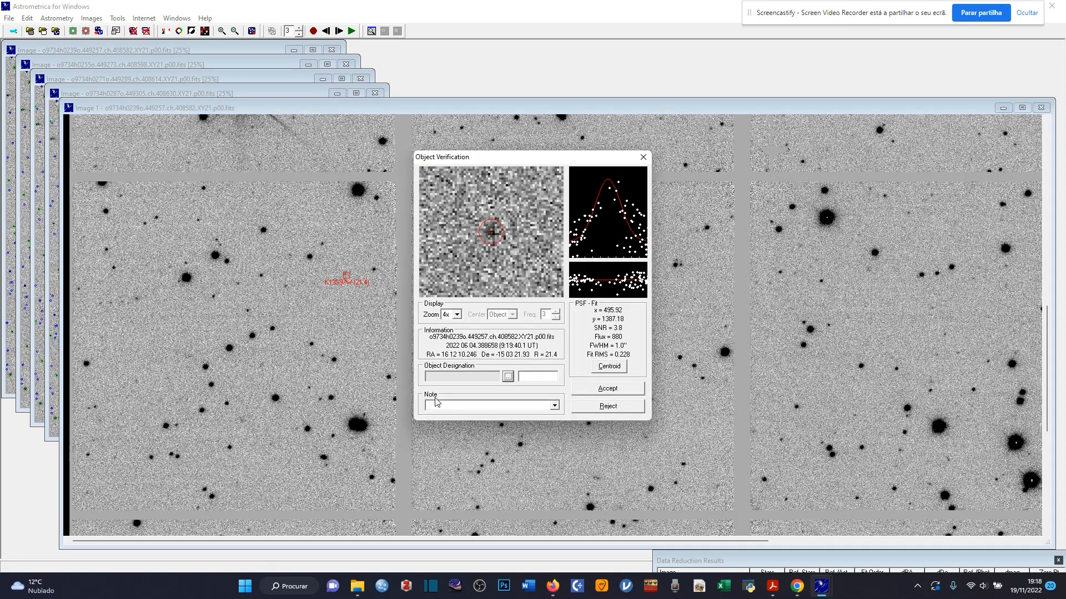
click(508, 377)
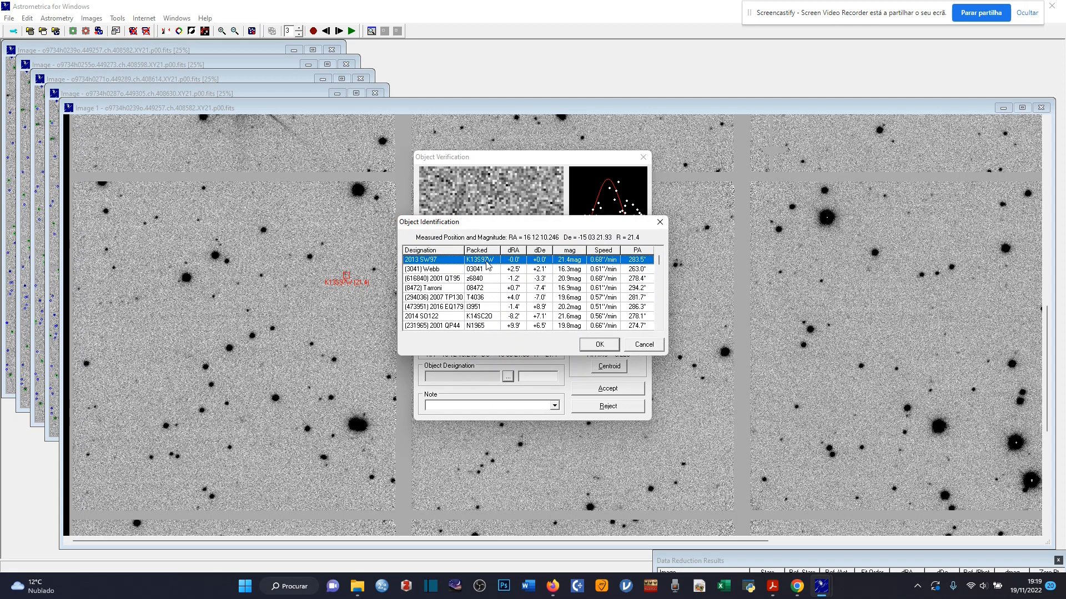
click(600, 345)
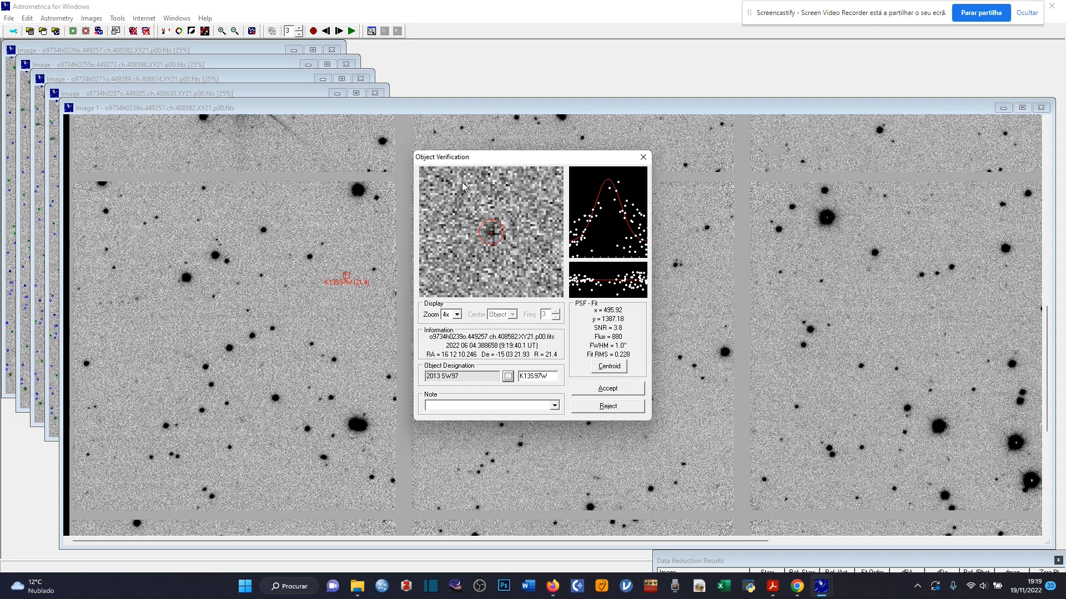
click(601, 392)
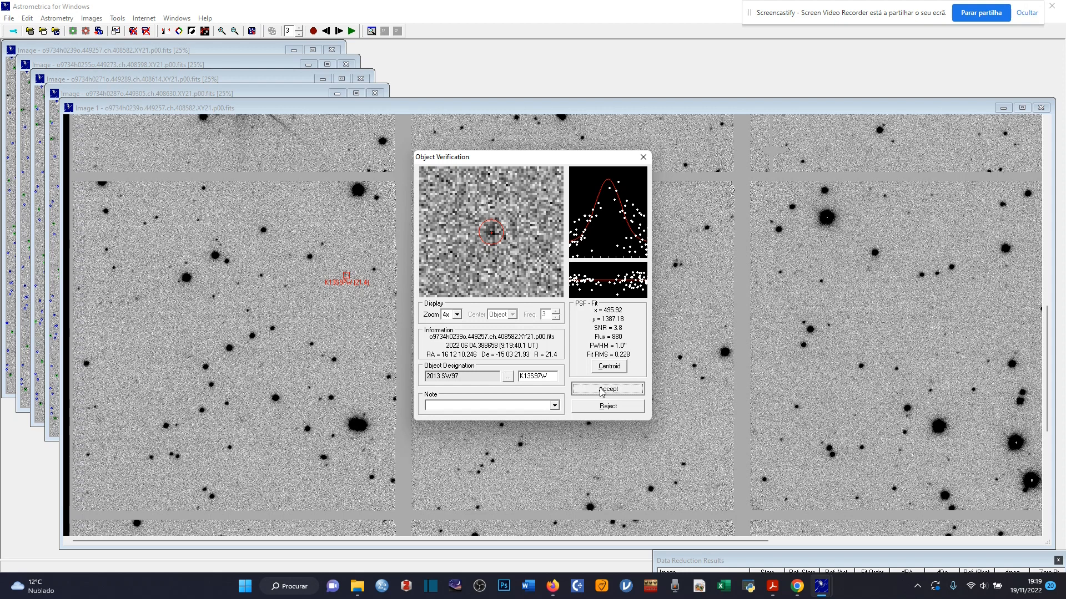
Advance to image 2, measure the object marked K13S97W, designate it 2013 SW97 and accept it
click(339, 31)
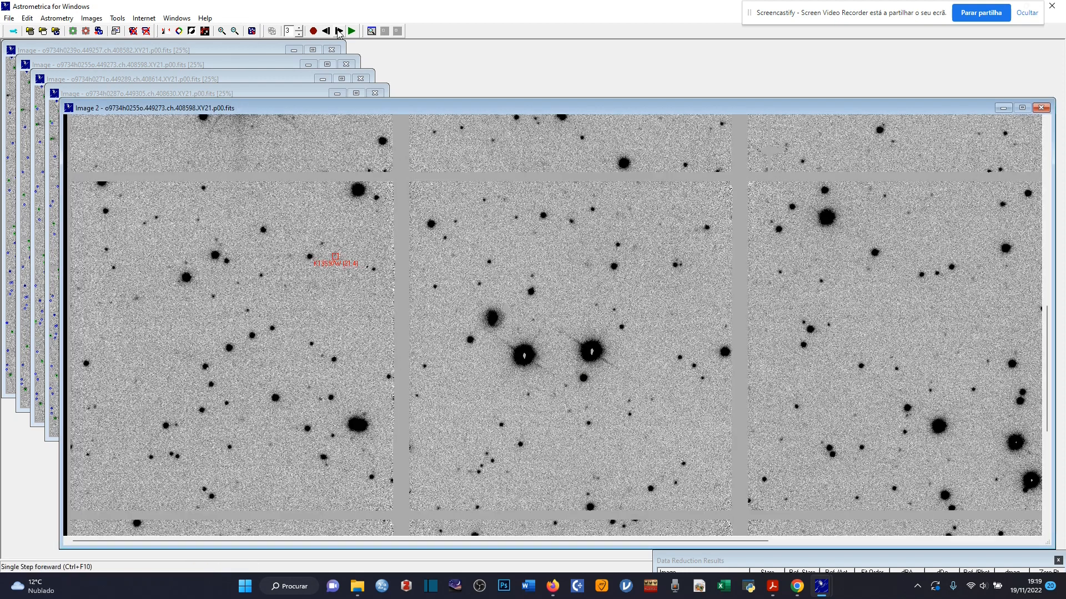
click(334, 255)
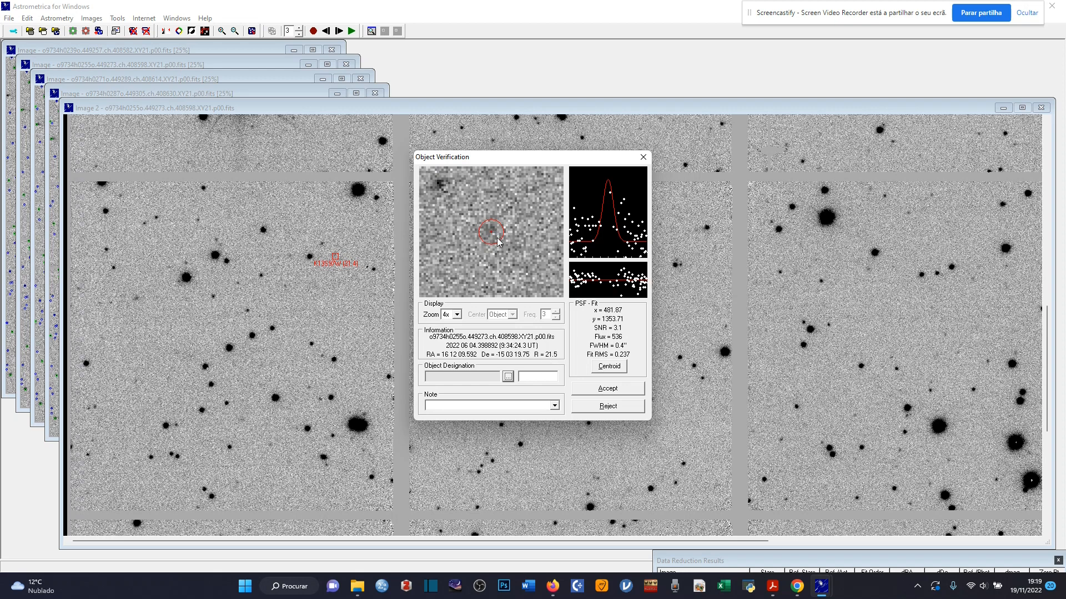
click(509, 378)
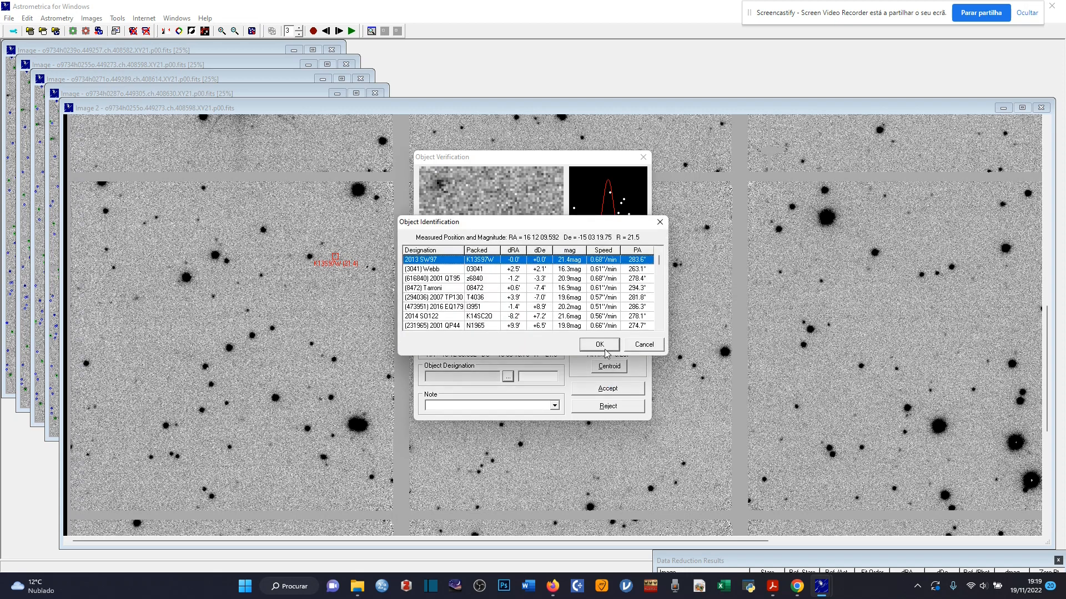
click(598, 345)
click(599, 348)
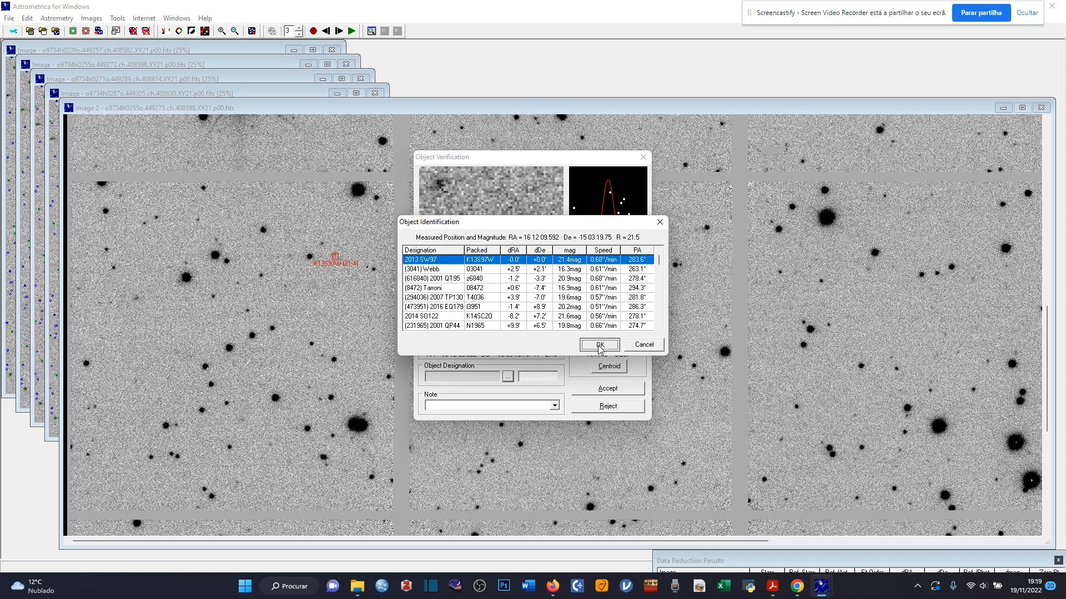
click(600, 390)
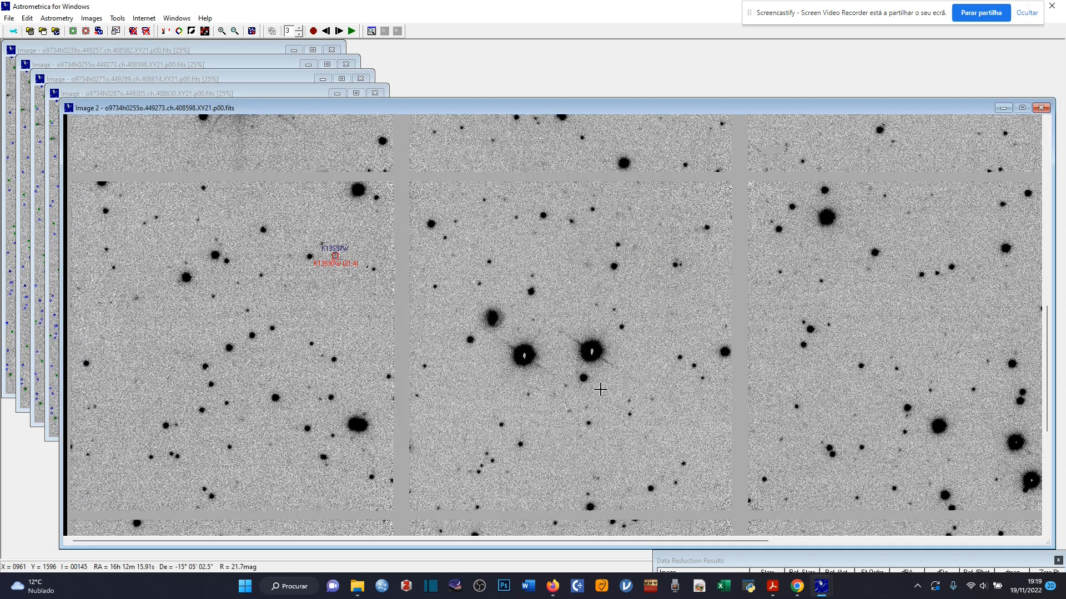
Step through the images and blink them again to look for unmarked moving objects around the central cell
click(339, 31)
click(341, 31)
click(342, 32)
click(341, 32)
click(341, 32)
click(340, 32)
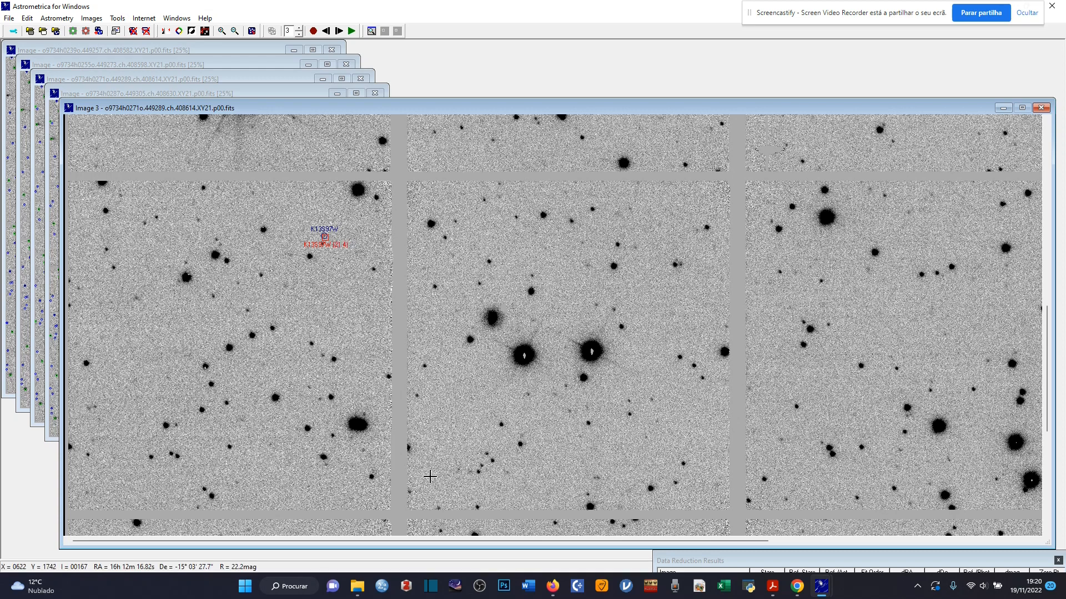
click(352, 31)
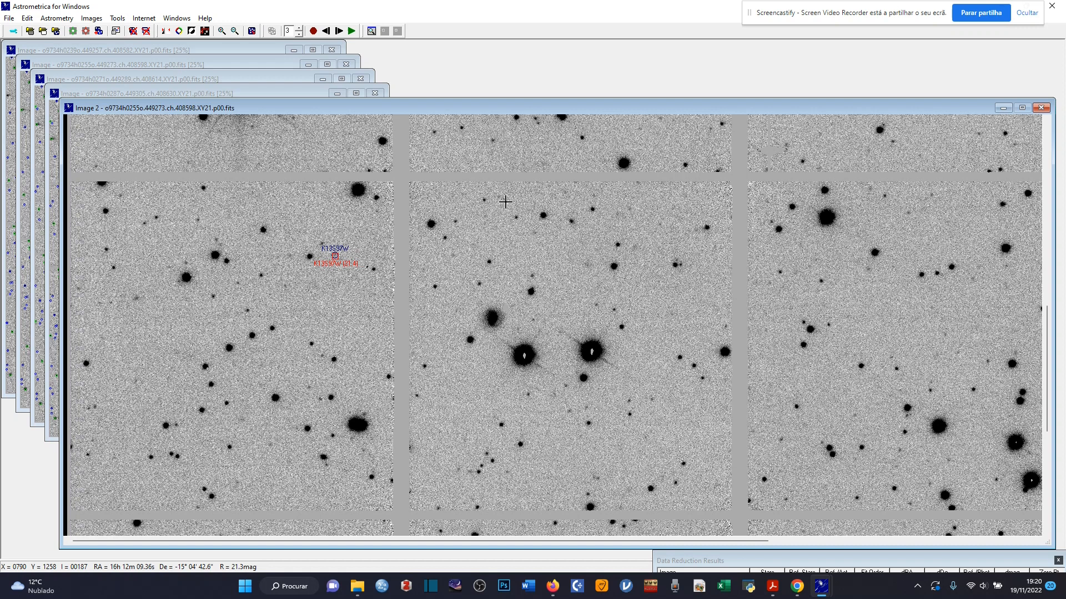
Go back to image 1, measure the unmarked faint object near the central cell's upper edge, designate it ESC0001, copy that designation and accept
click(326, 31)
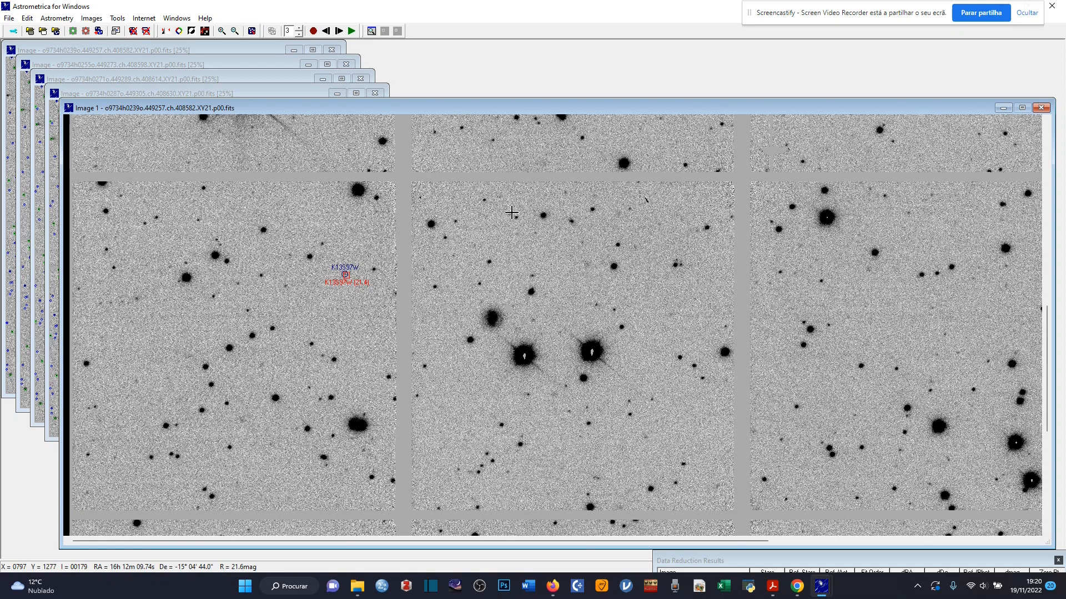
click(345, 274)
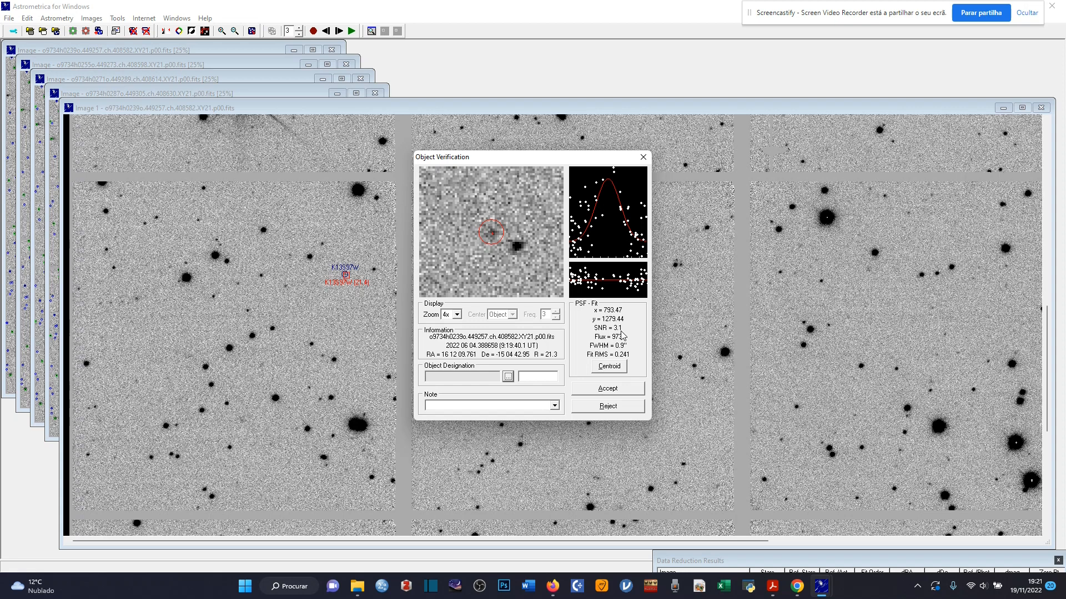
click(525, 380)
text(C0001)
drag(548, 376, 487, 372)
key(ctrl+c)
click(607, 389)
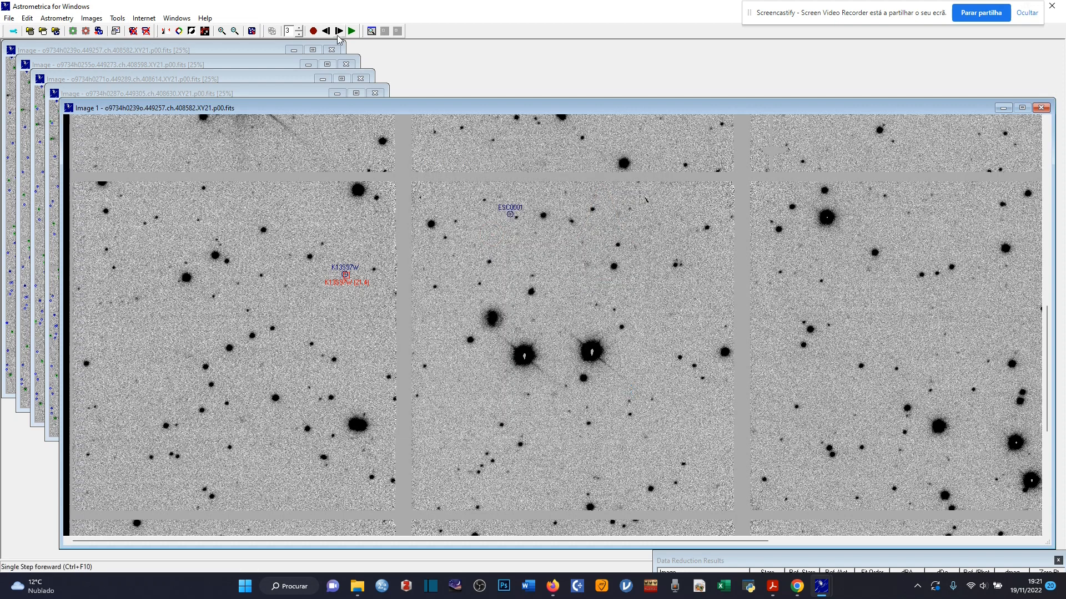
In image 2, measure the same unmarked moving object, assign it the copied designation ESC0001 and accept it
click(505, 198)
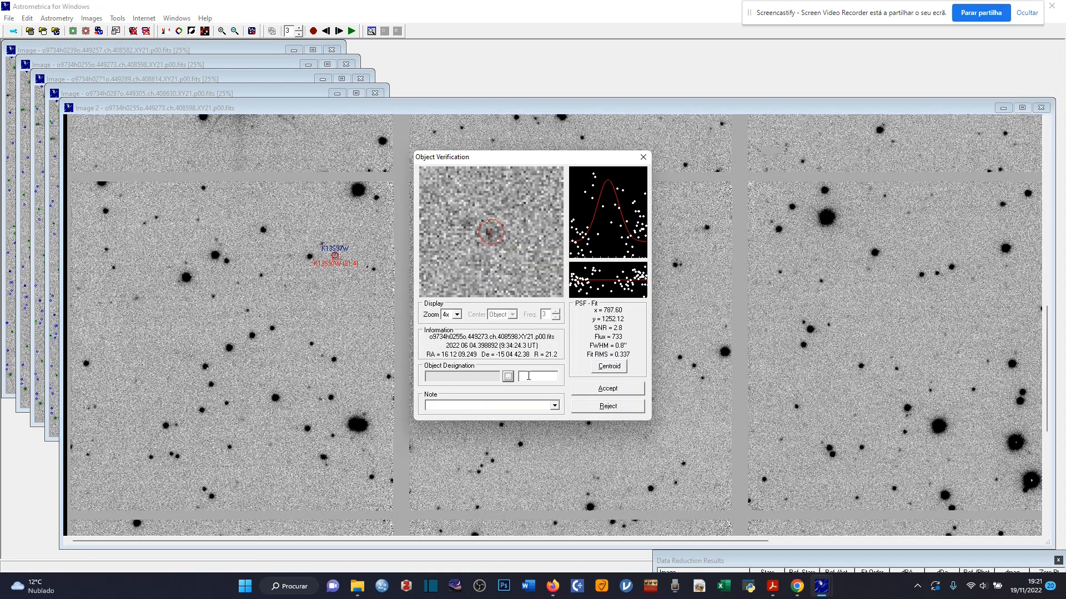
key(ctrl+v)
click(621, 392)
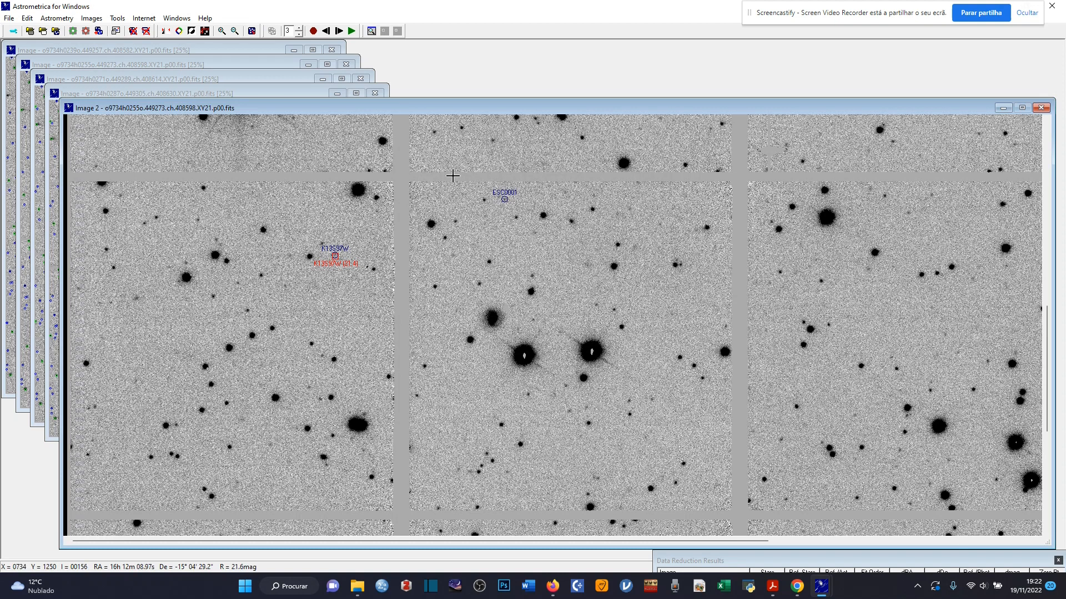
Advance to image 3, measure the unmarked moving object just below the gap, assign it the designation ESC0001 and accept it
click(338, 31)
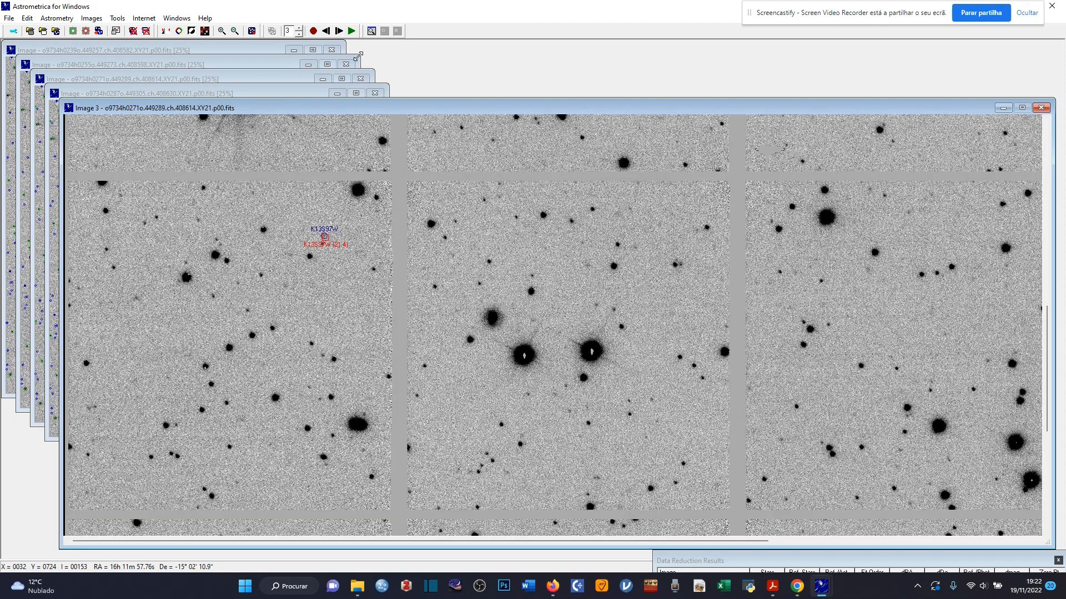
click(329, 31)
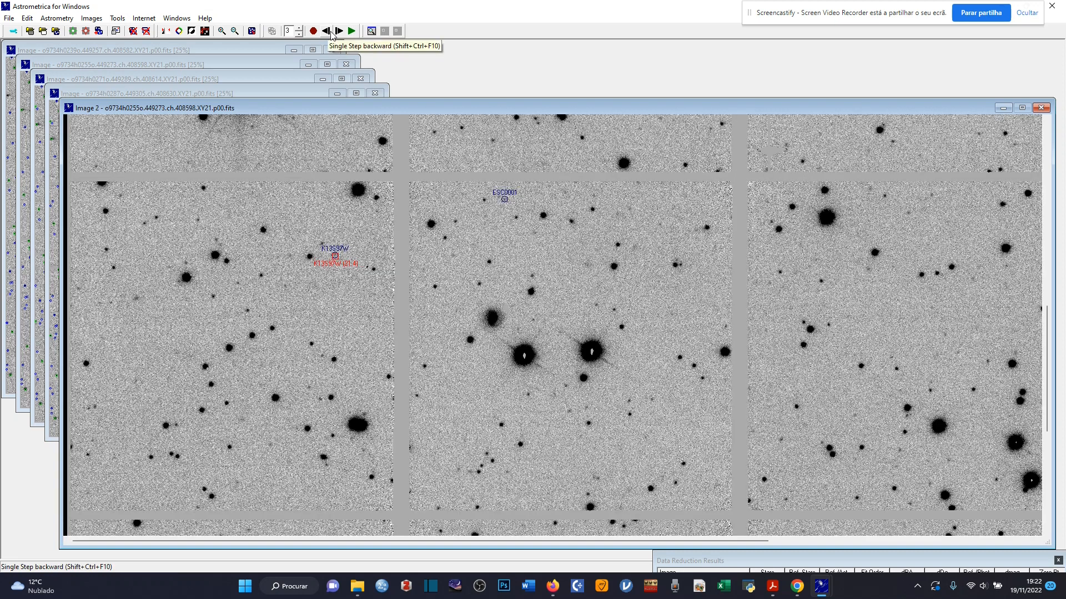
click(339, 31)
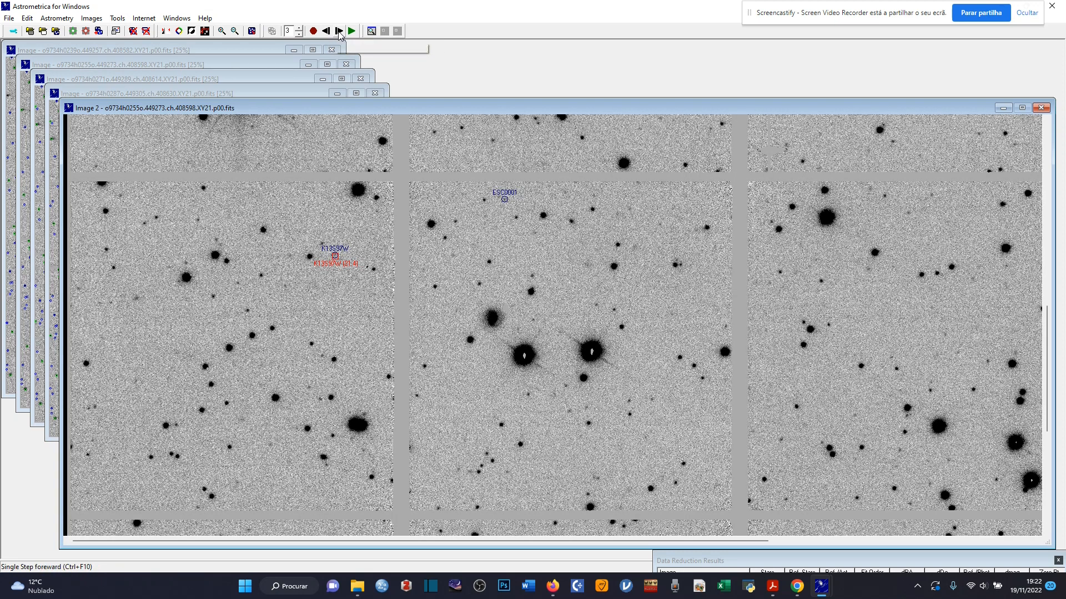
click(500, 183)
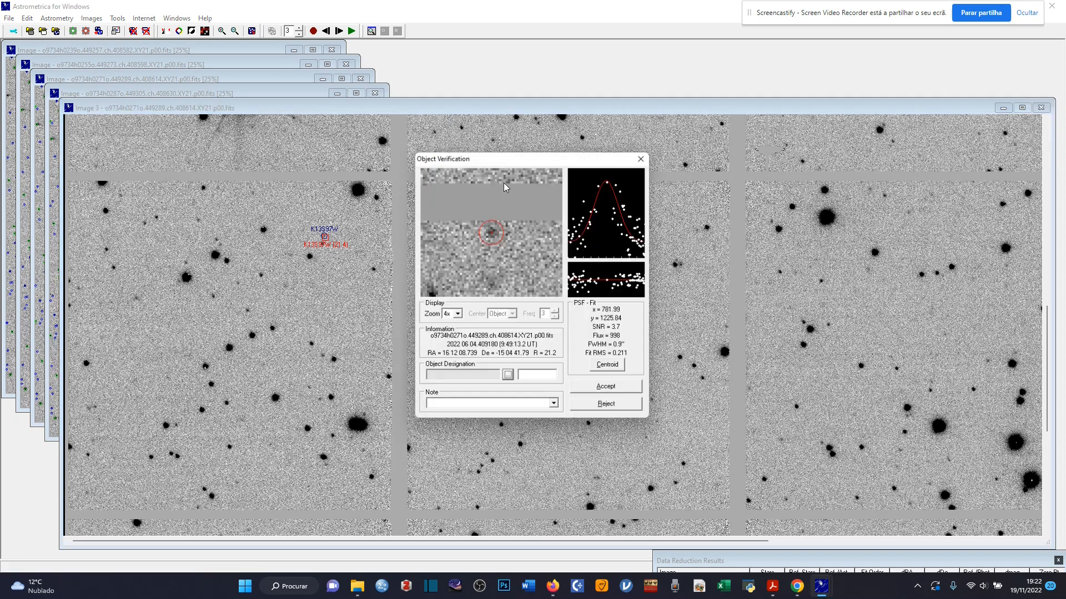
click(533, 376)
key(ctrl+v)
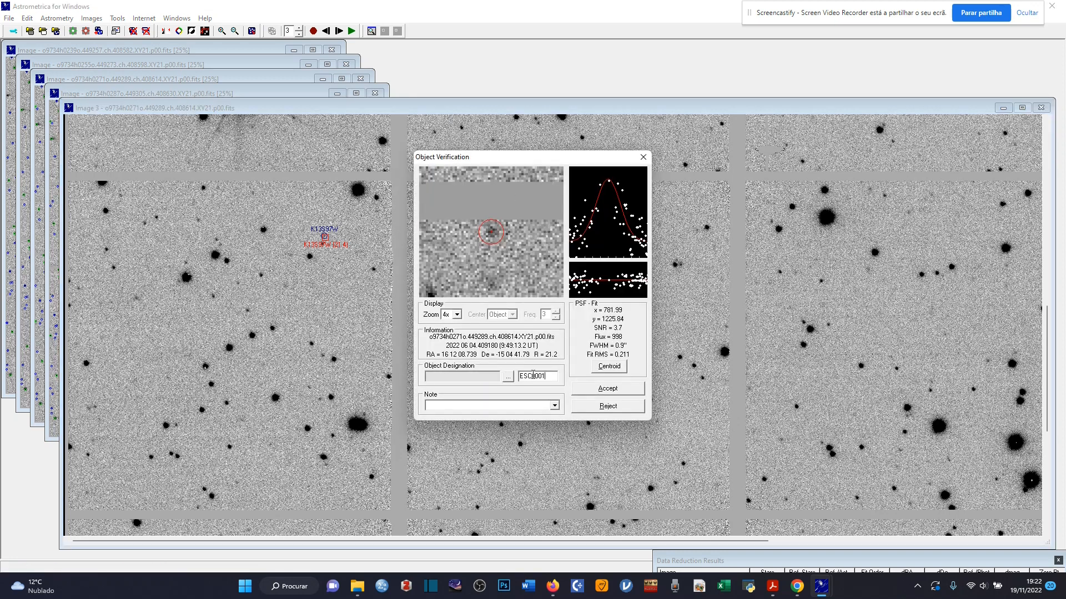
click(611, 389)
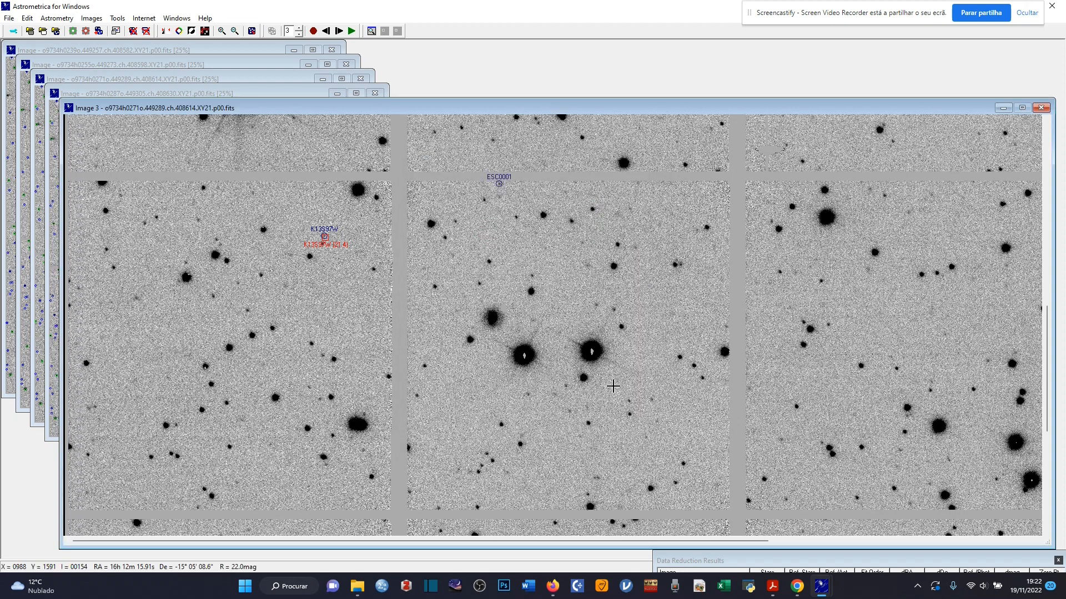
Advance to image 4, measure the unmarked moving object just above the gap, assign it the copied designation ESC0001 and accept it
click(339, 31)
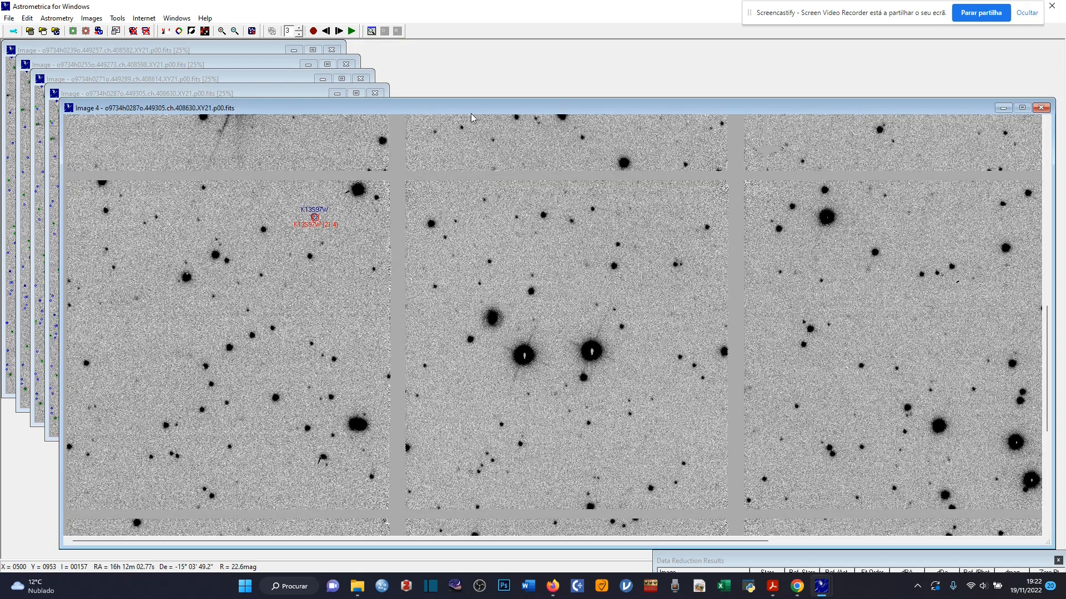
click(492, 168)
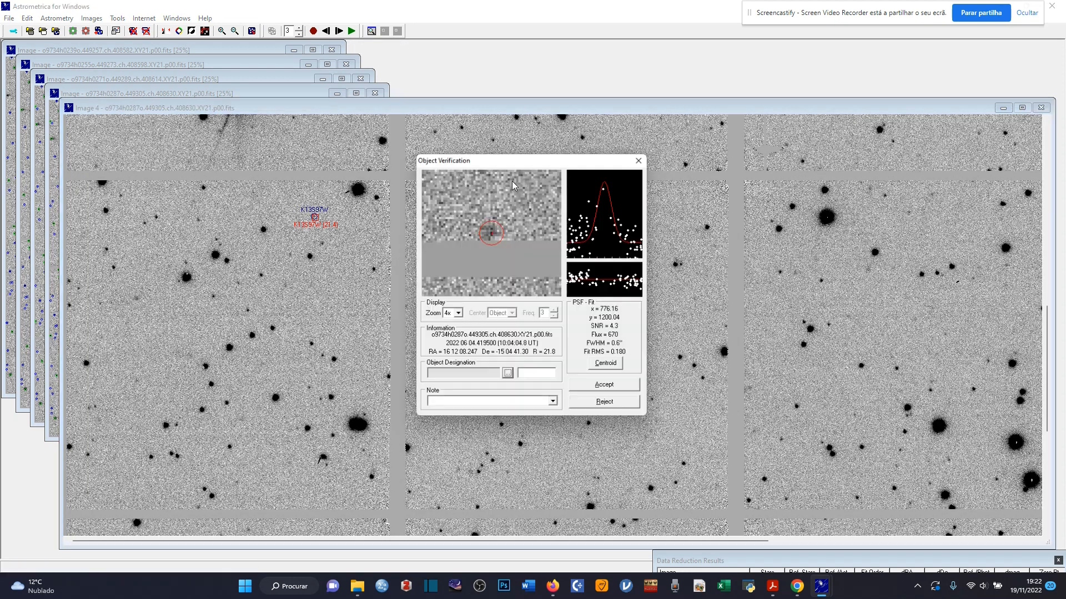
click(530, 377)
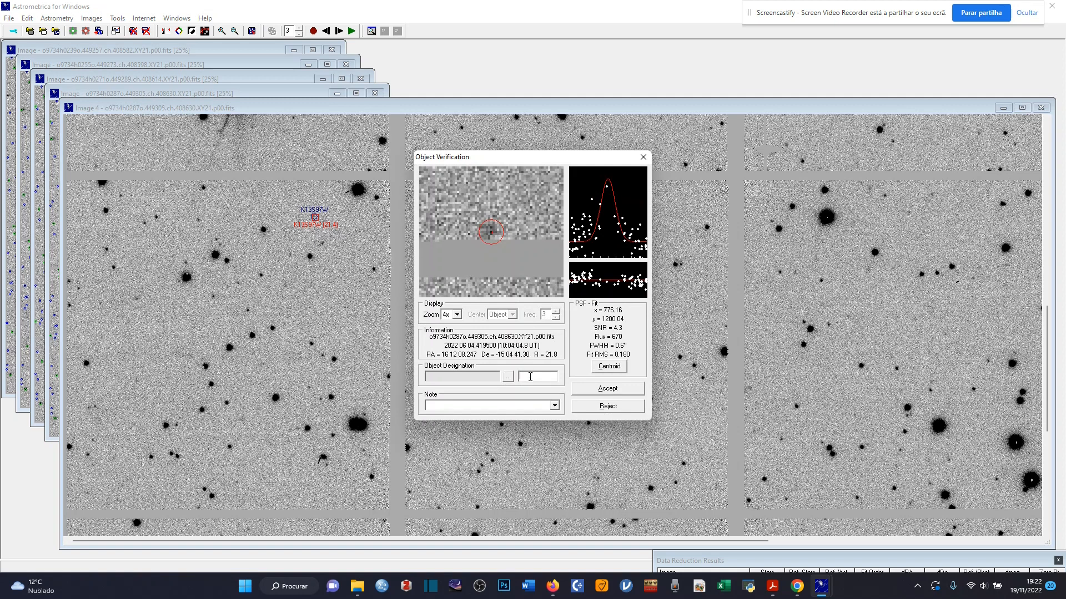
key(ctrl+v)
click(635, 390)
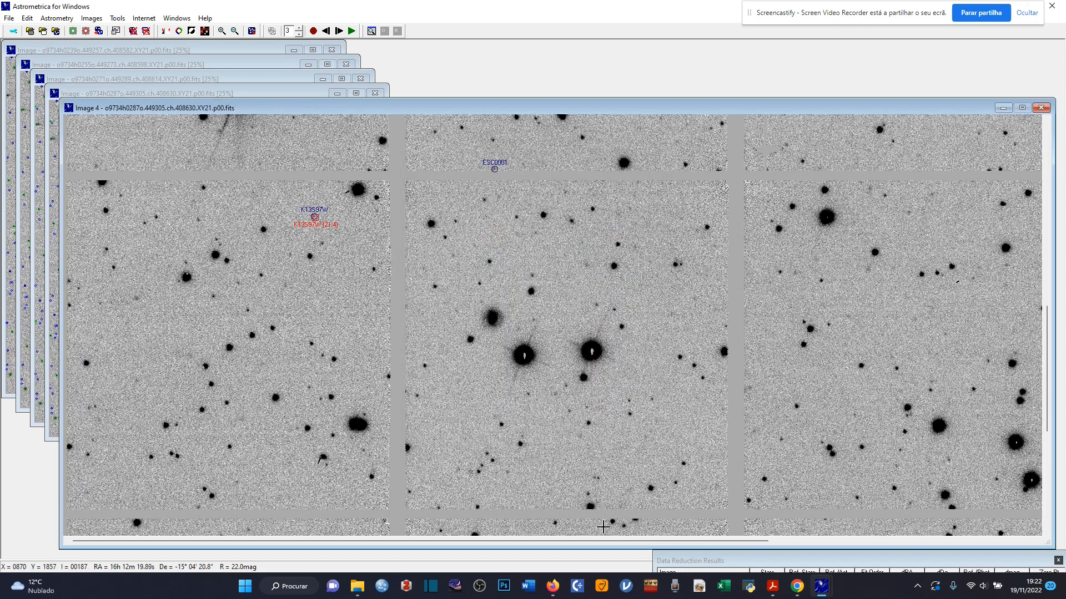
Blink the images over the remaining areas of the field to look for further unmarked moving objects
drag(683, 542, 965, 551)
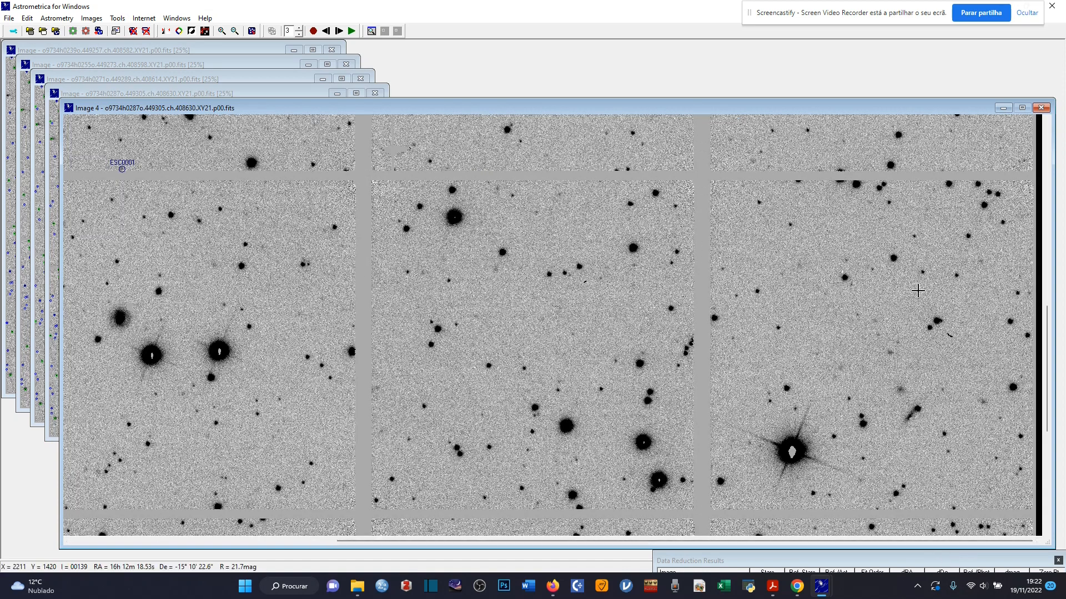
click(351, 30)
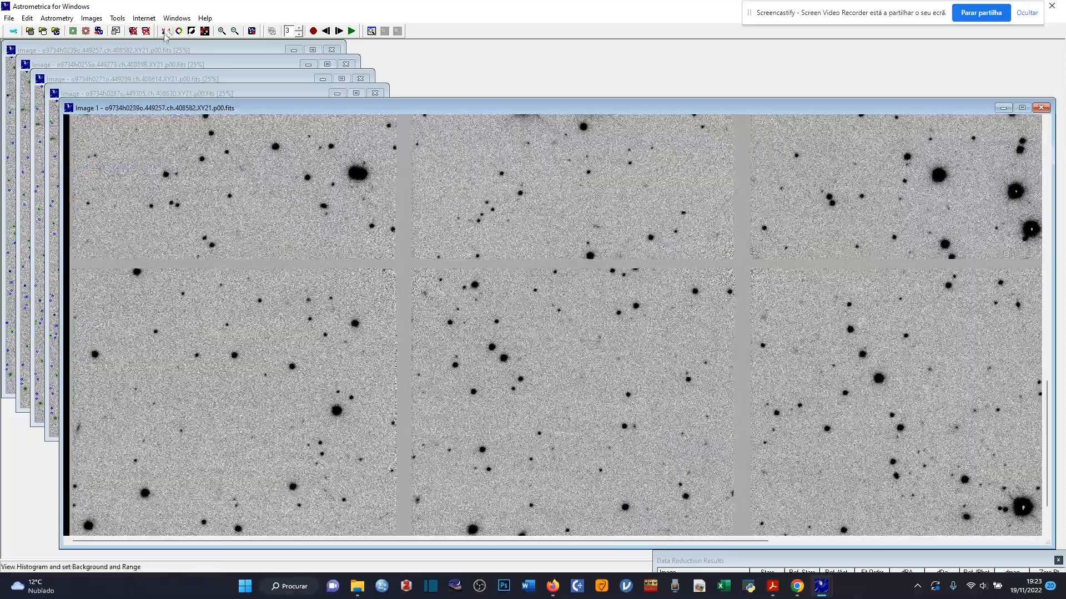
Open the MPC report in the Send Mail window, copy its whole text and paste it into a new Notepad document
click(116, 31)
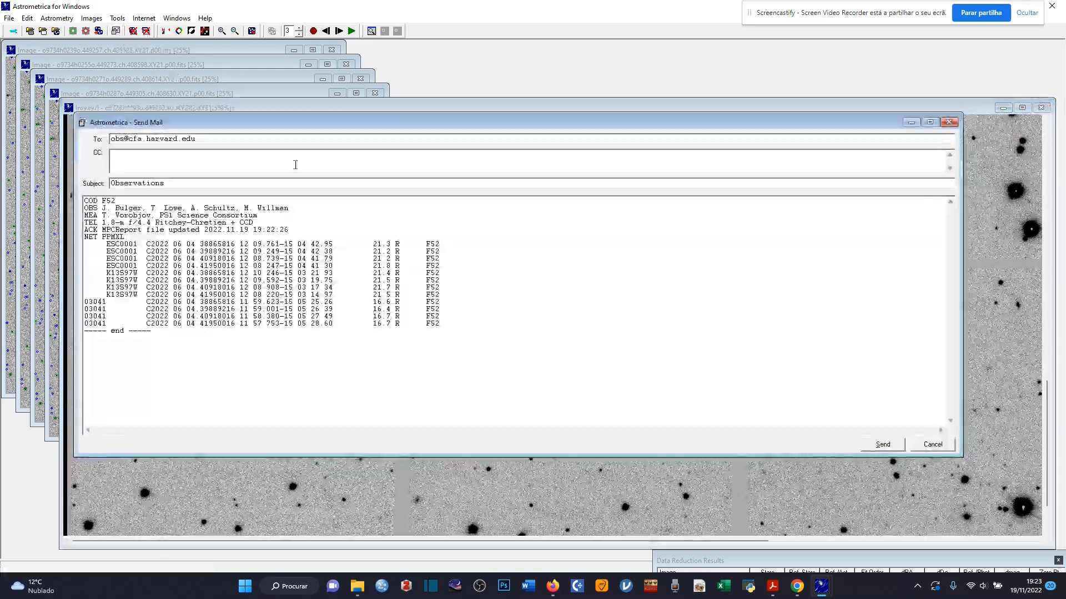
drag(167, 334, 54, 196)
key(ctrl+c)
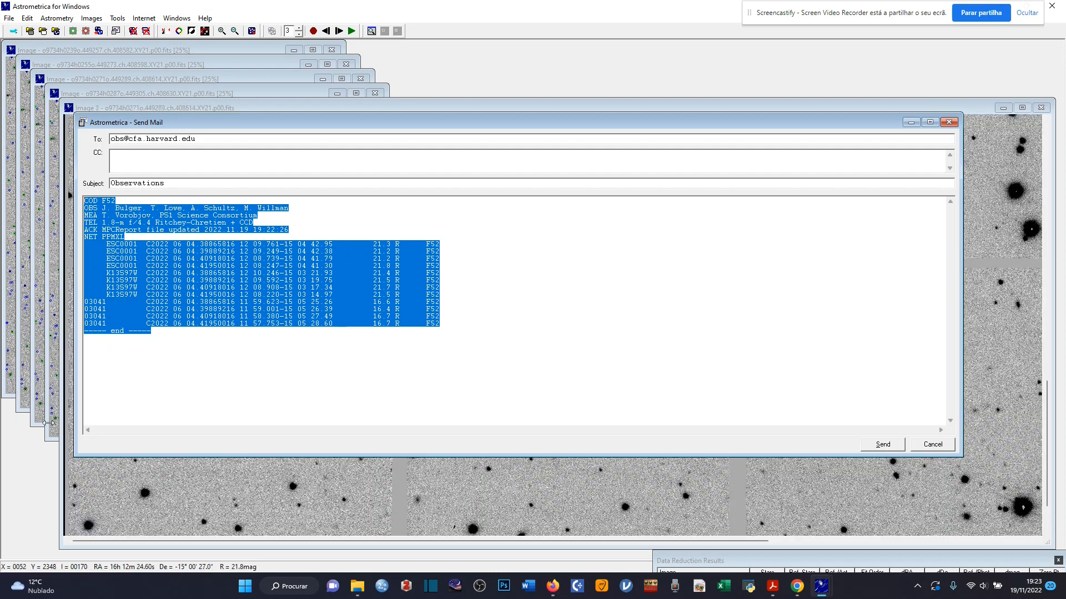
click(288, 592)
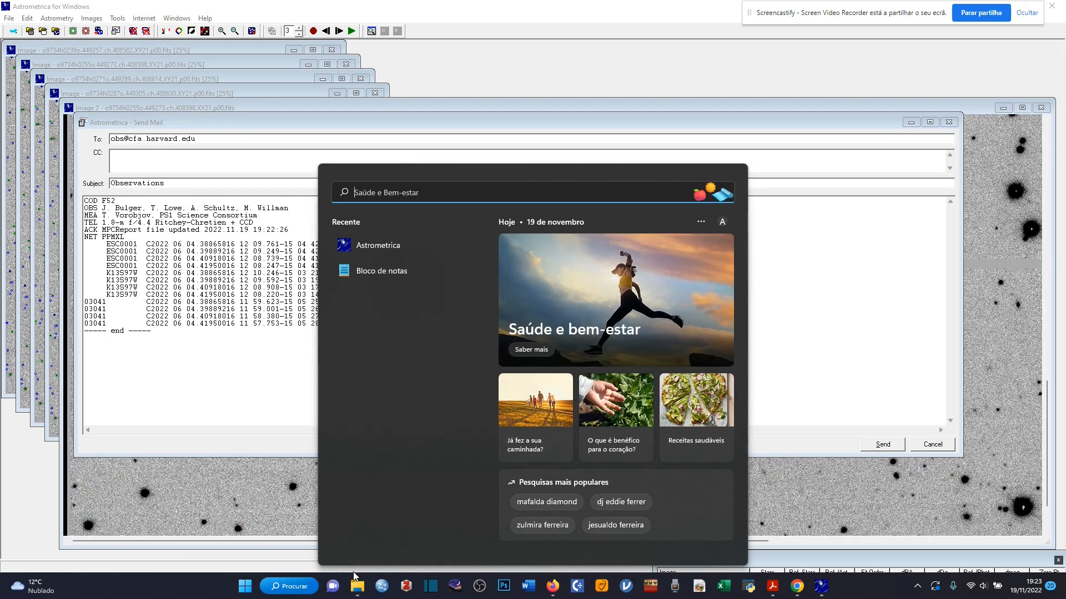
click(407, 275)
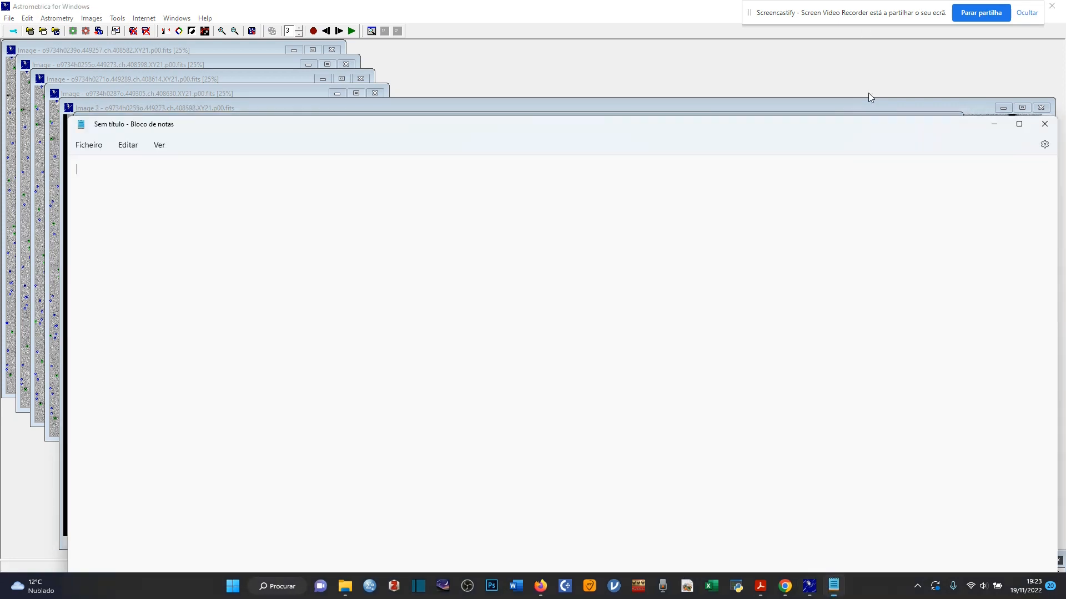
key(ctrl+v)
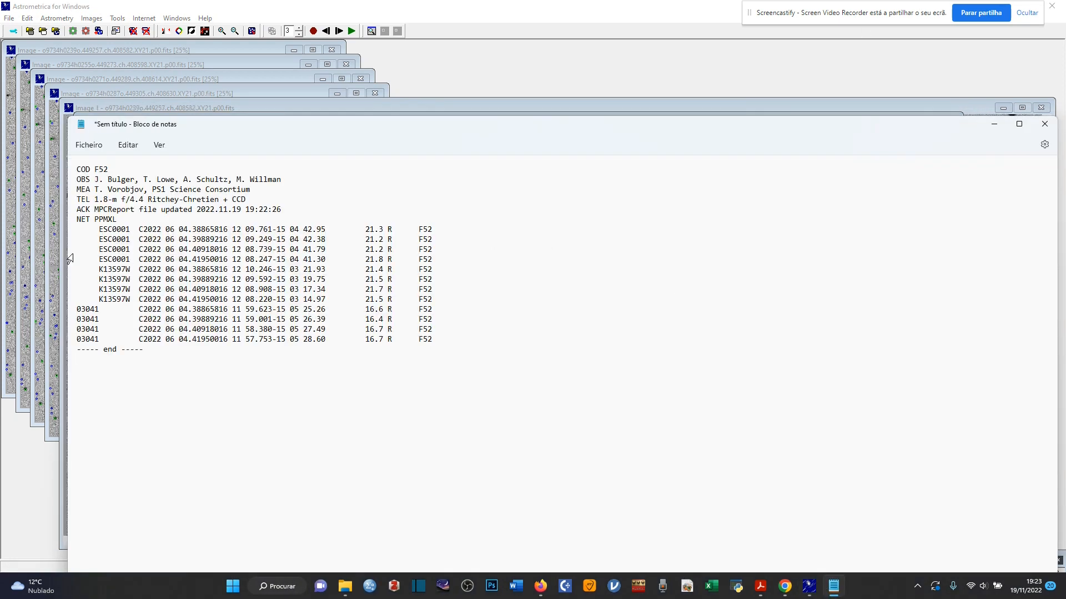
Insert blank lines in the report to separate the header, the ESC0001 group, the K13S97W group and the 03041 group
click(143, 223)
key(Return)
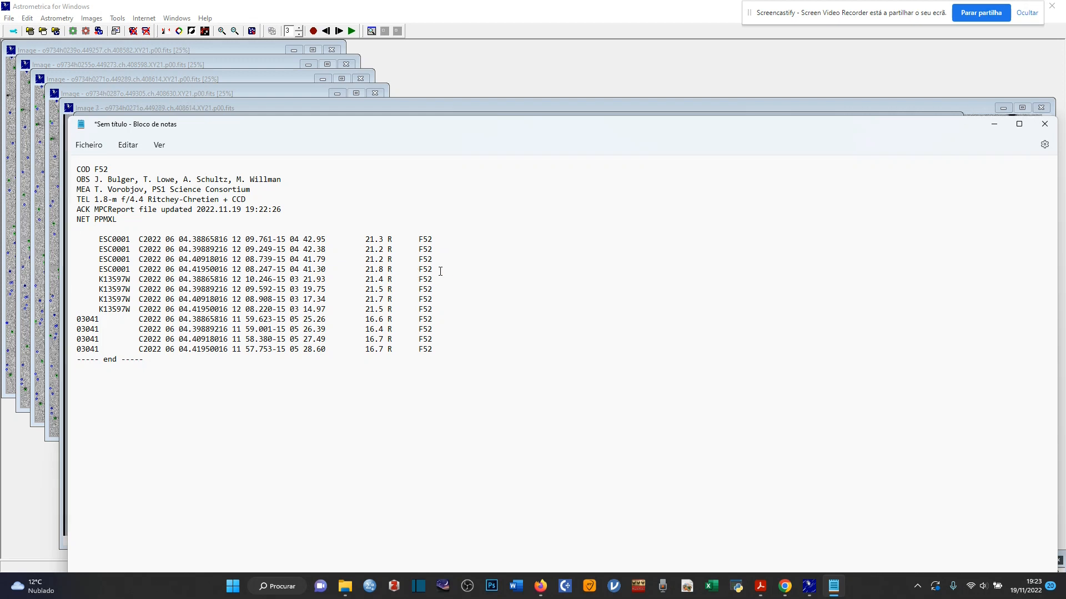
key(Return)
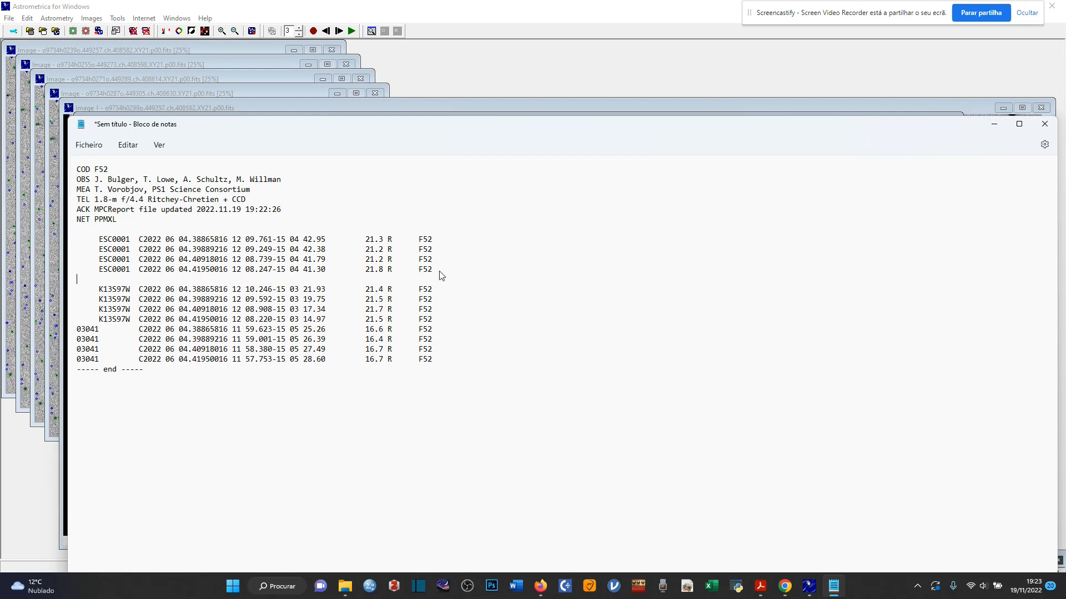
click(438, 319)
key(Return)
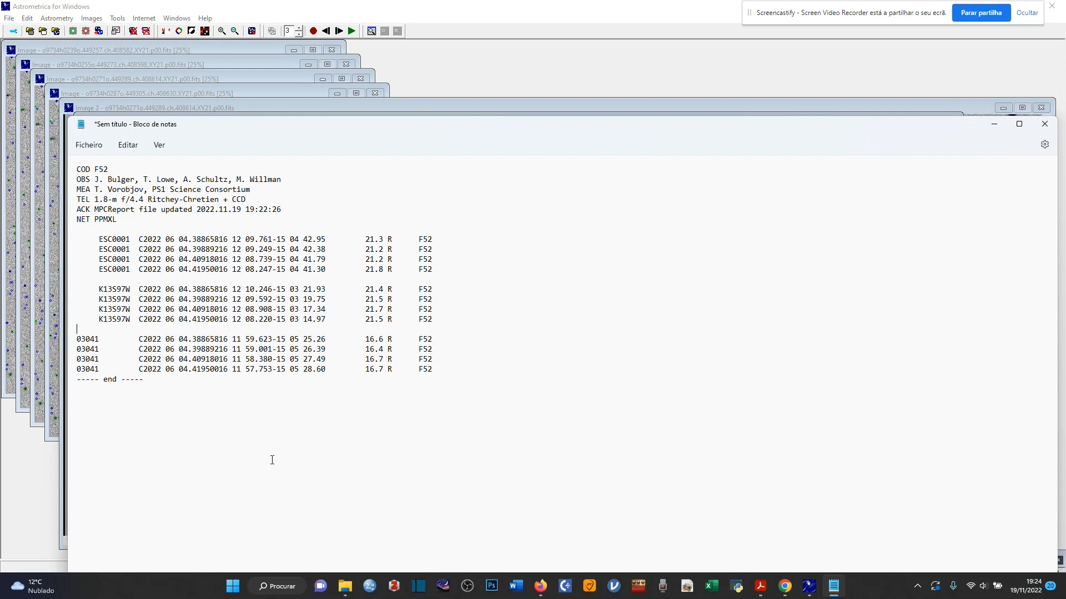
Save the report as ps2-NewPractice_1.txt in the Campanha 2 folder, reusing the name of the ps2-NewPractice_1 image-set folder
drag(171, 401, 2, 147)
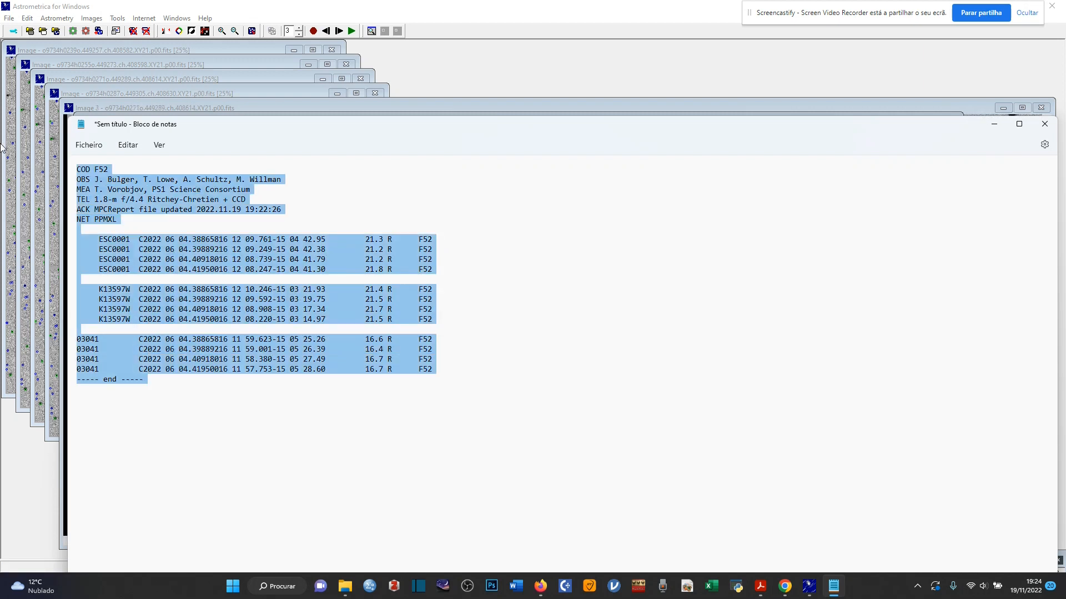
click(89, 145)
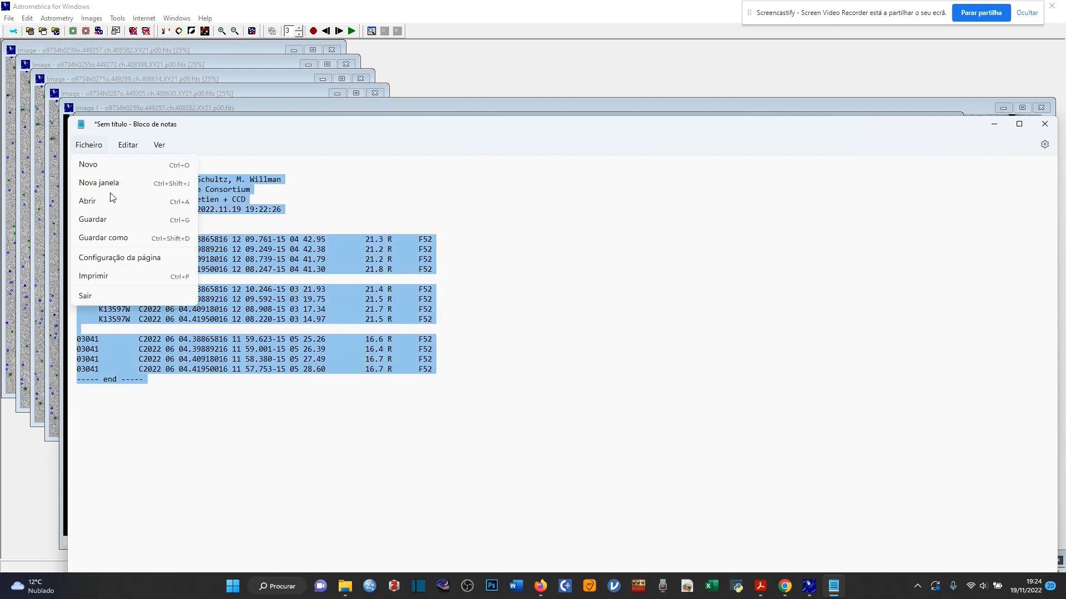
click(126, 237)
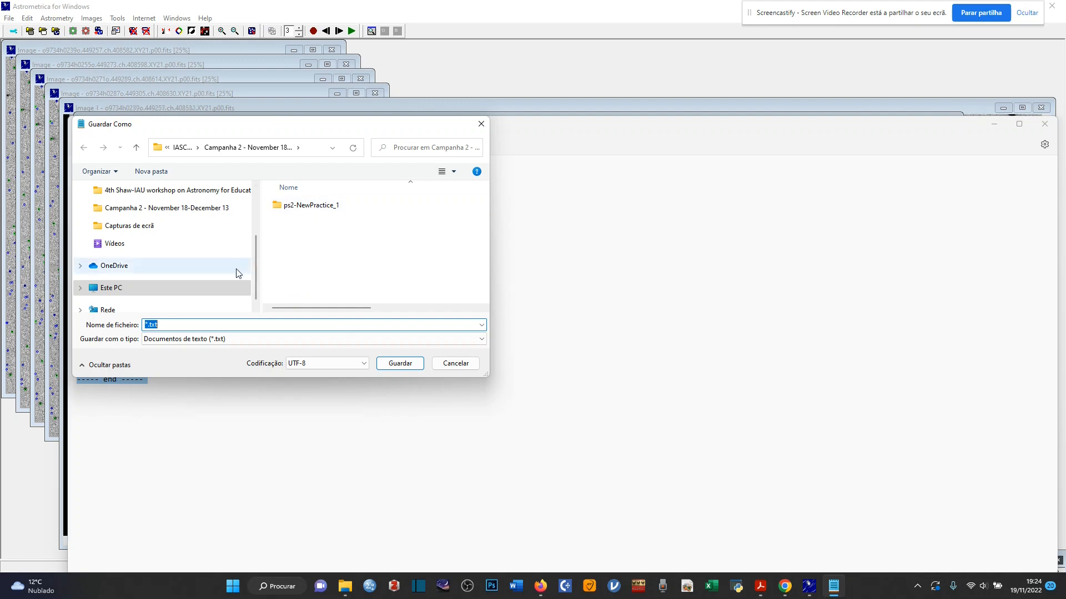
mouse_move(342, 206)
mouse_down()
mouse_move(324, 204)
mouse_move(333, 209)
mouse_up()
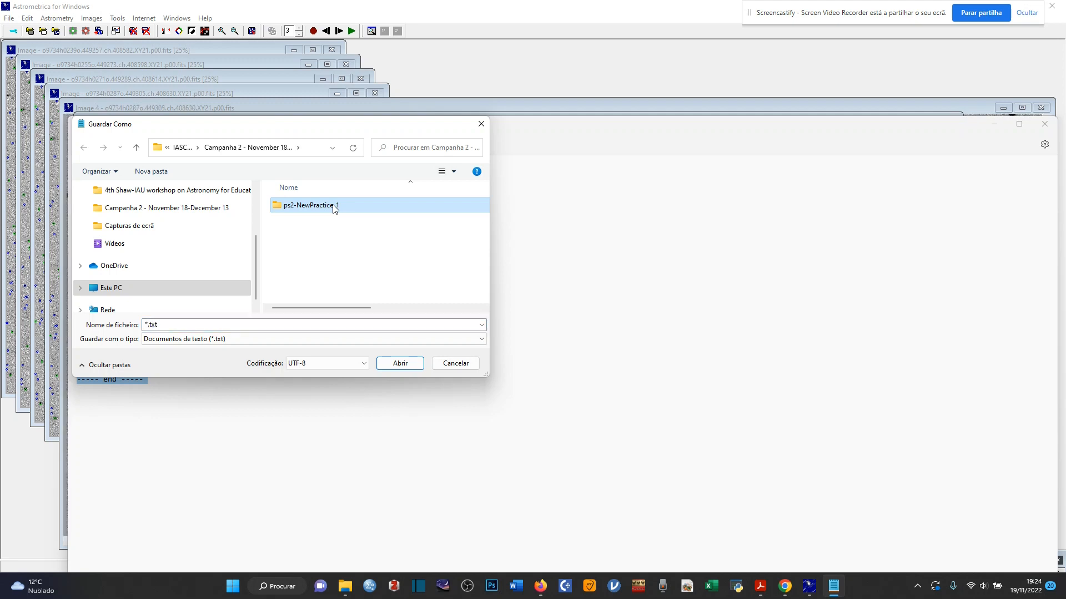
click(334, 207)
key(ctrl+c)
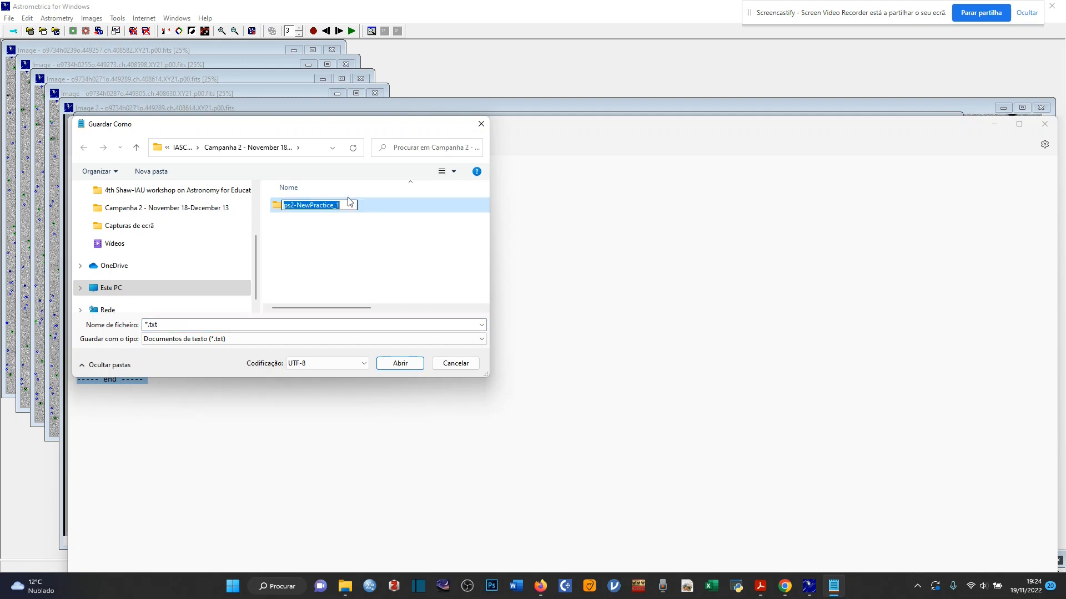
click(162, 326)
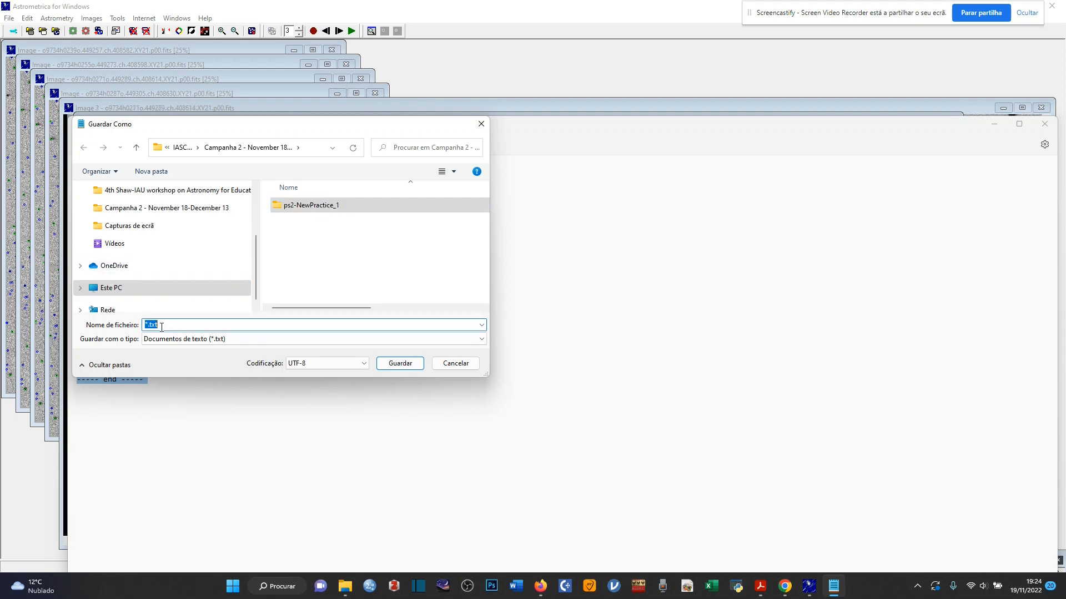
key(ctrl+v)
text(.txt)
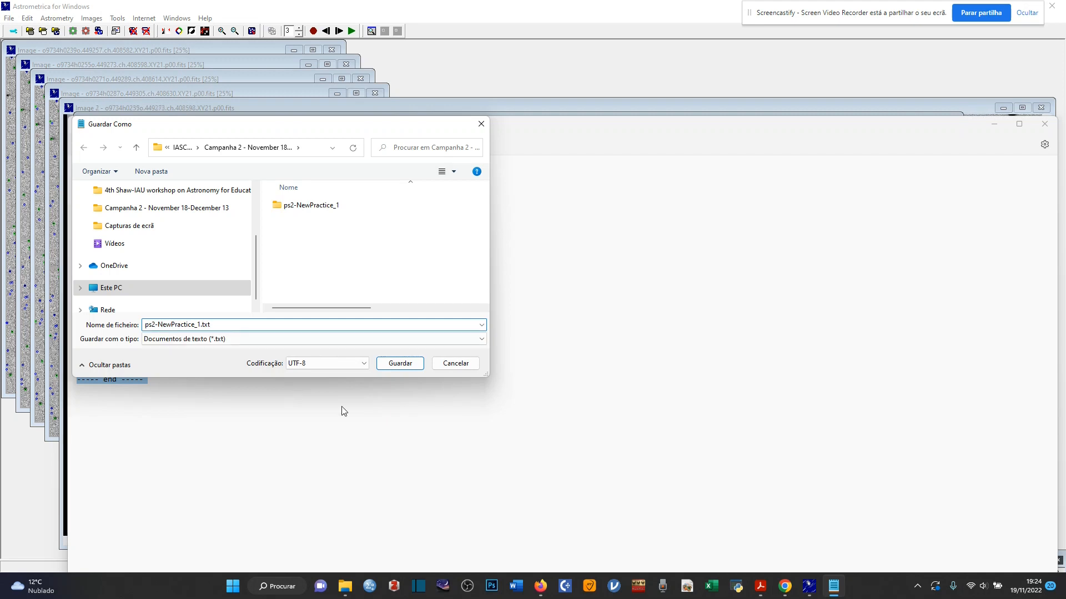
click(398, 362)
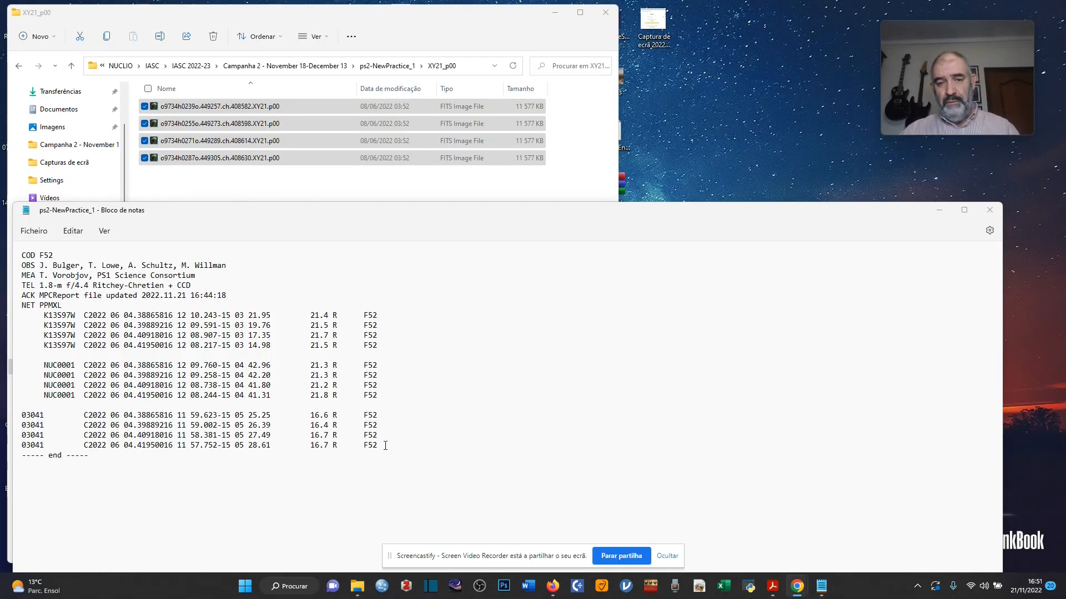
Replace all the measurement lines between the report's header and end line with the text "No moving objects detected"
drag(385, 446, 2, 318)
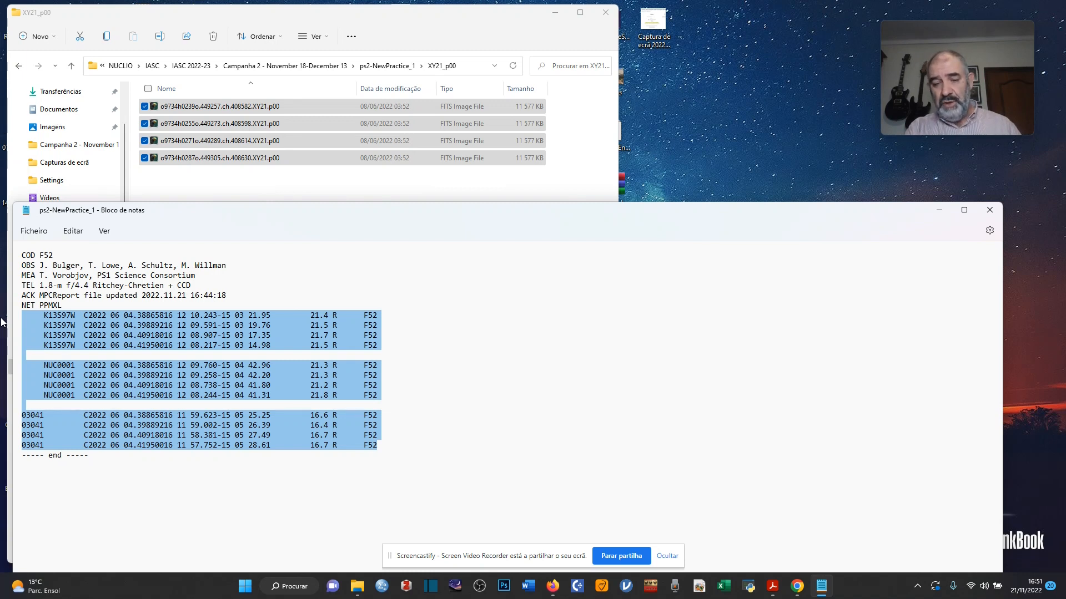
key(Delete)
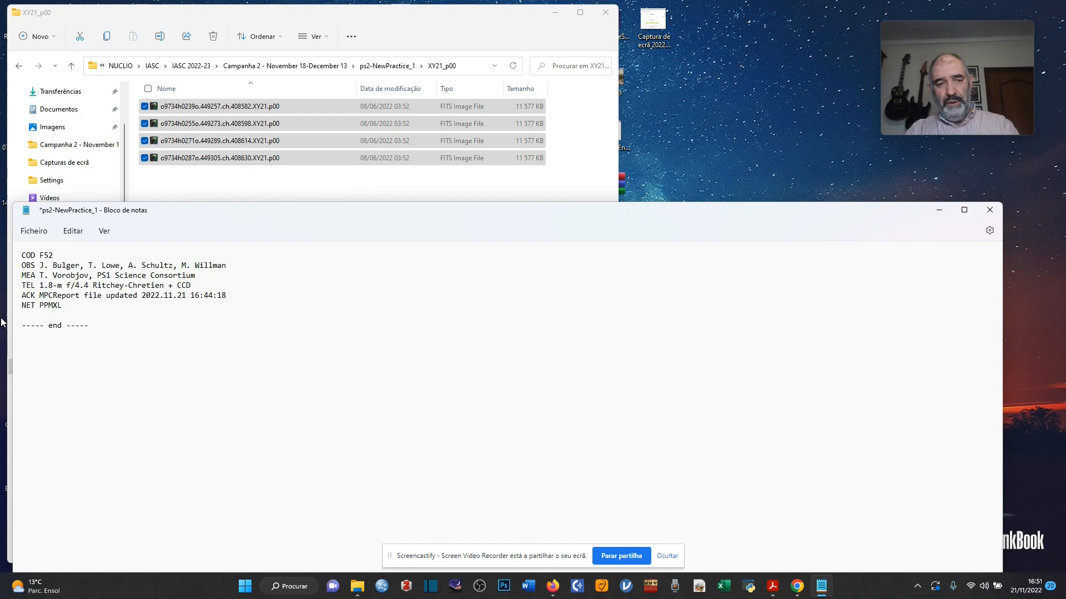
key(Return)
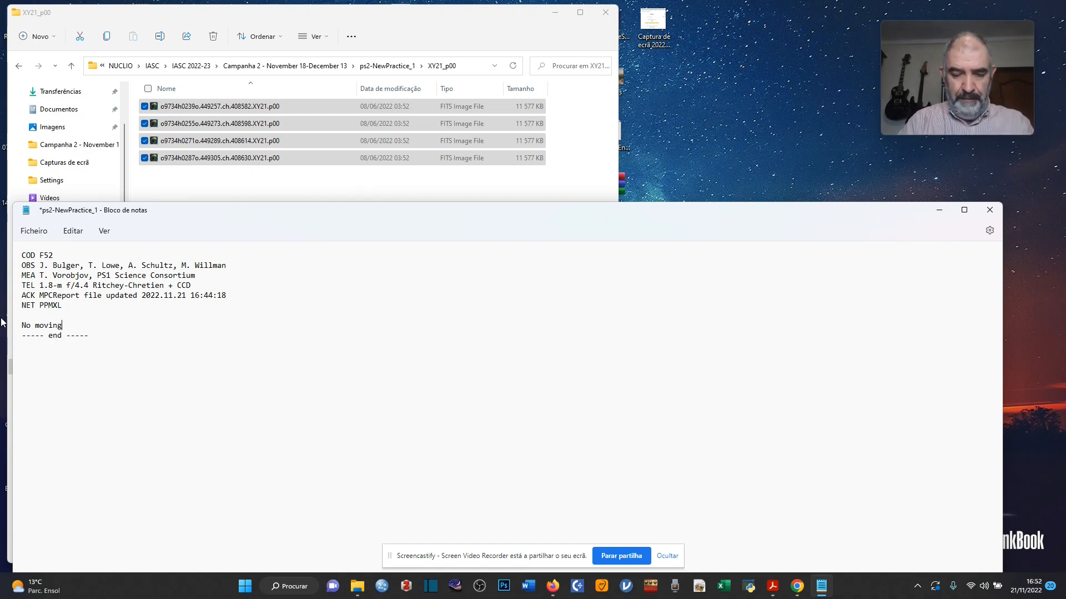
text(objects)
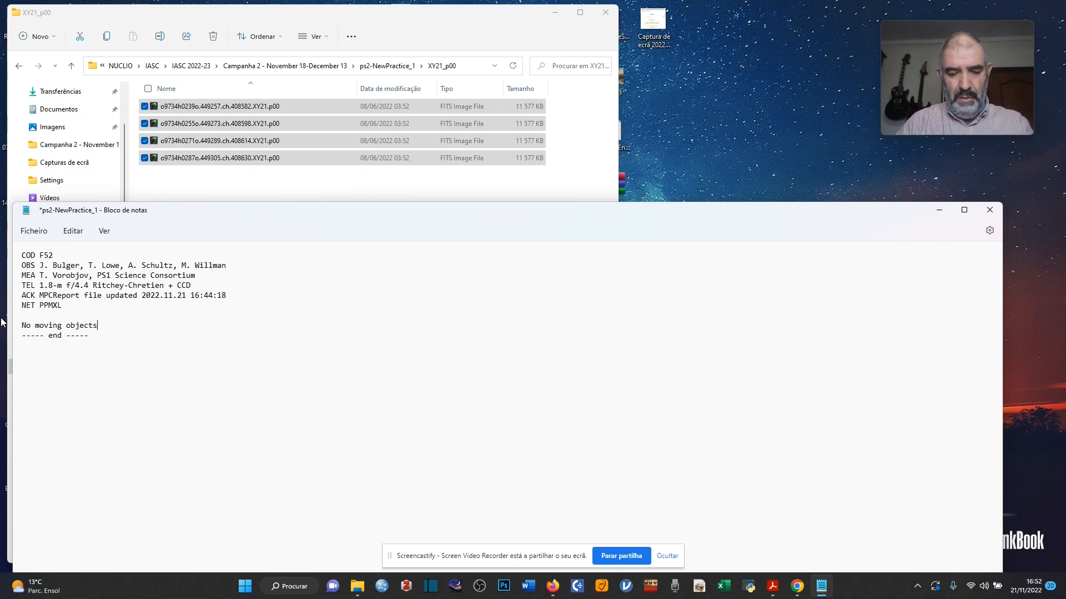
text( detected)
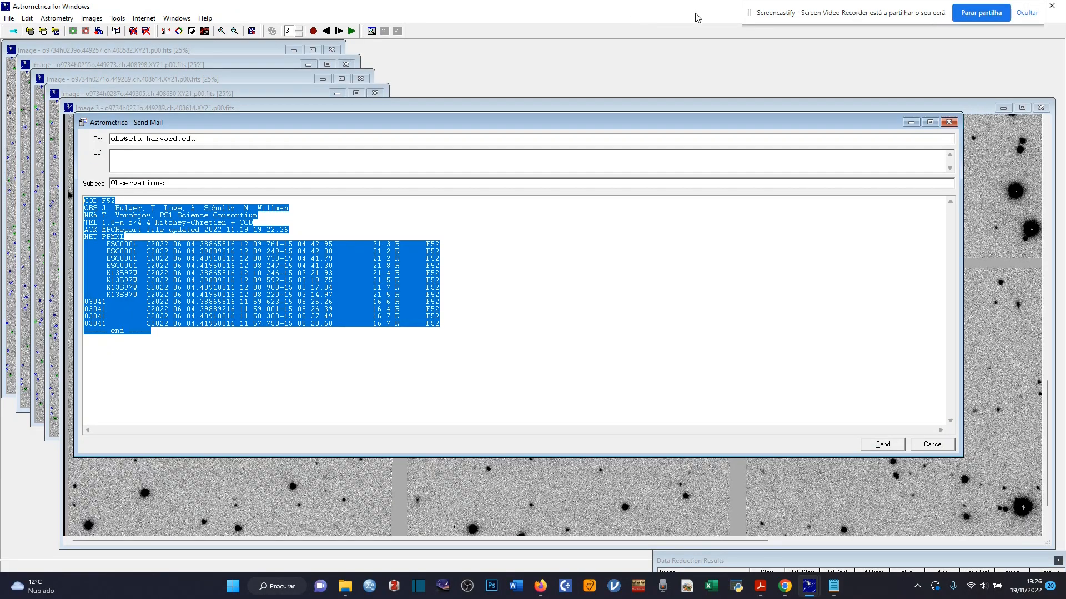
Minimise the Astrometrica window holding the report and move the second, empty Astrometrica window lower on the desktop
drag(694, 7, 549, 71)
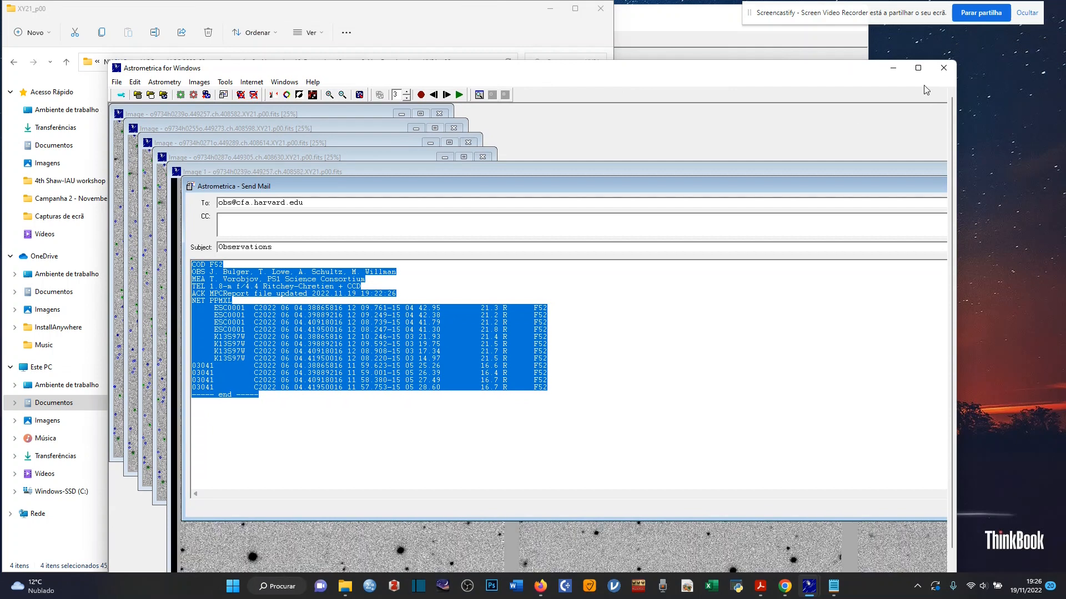
click(893, 67)
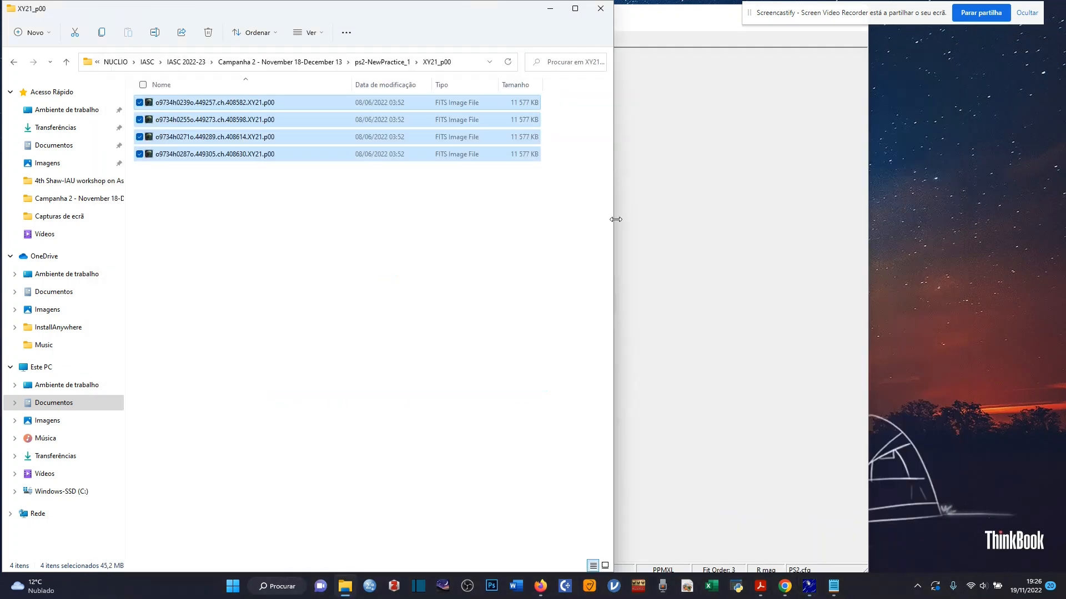
click(705, 248)
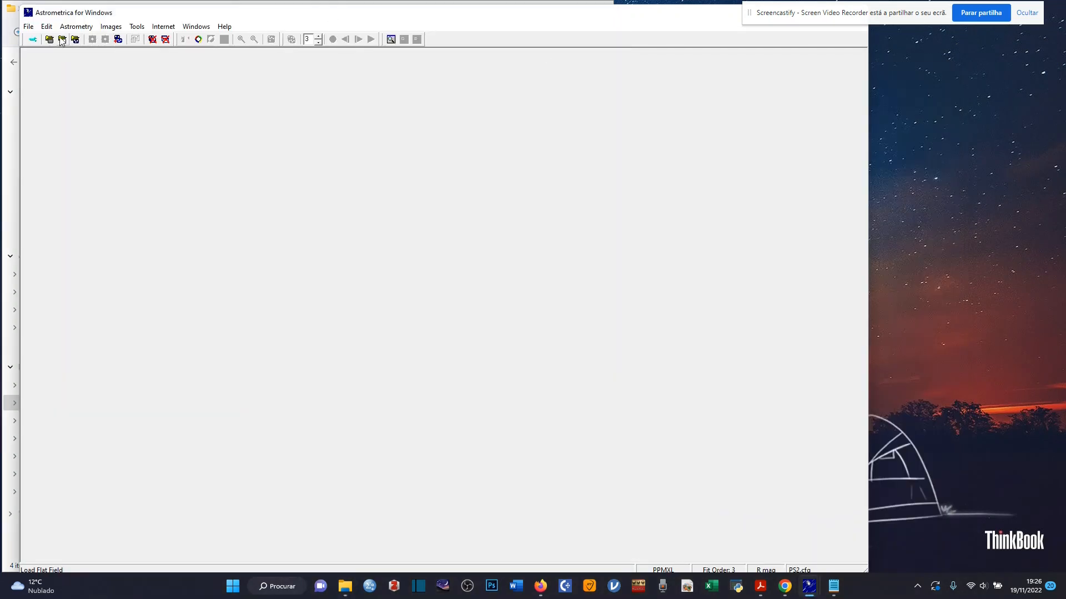
drag(477, 17, 487, 161)
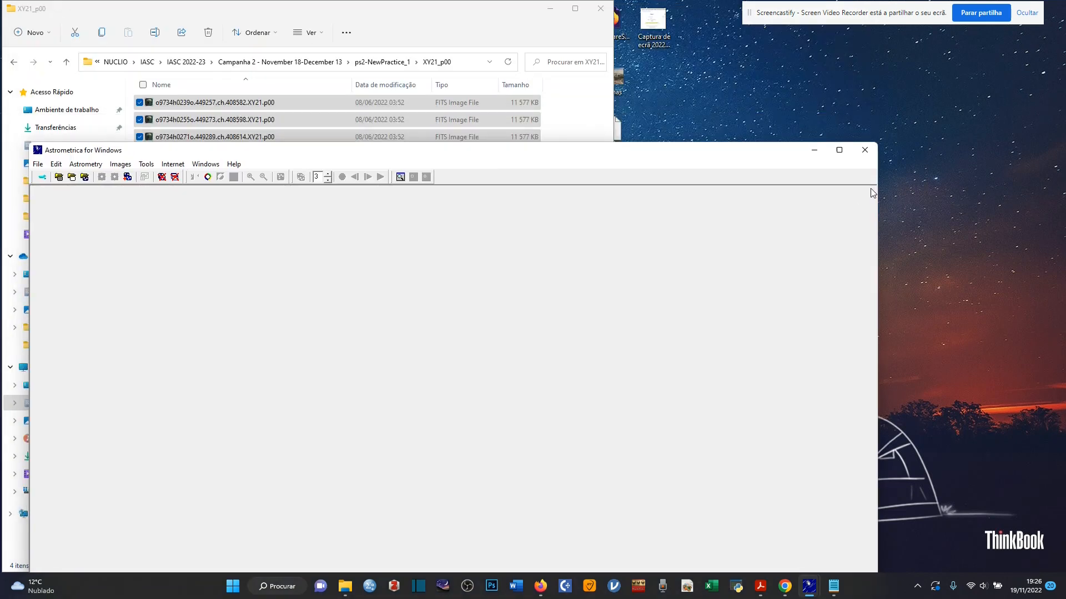
Switch to Chrome and bring up the Submit an MPC Report form on the IASC ViewTeam page
click(786, 588)
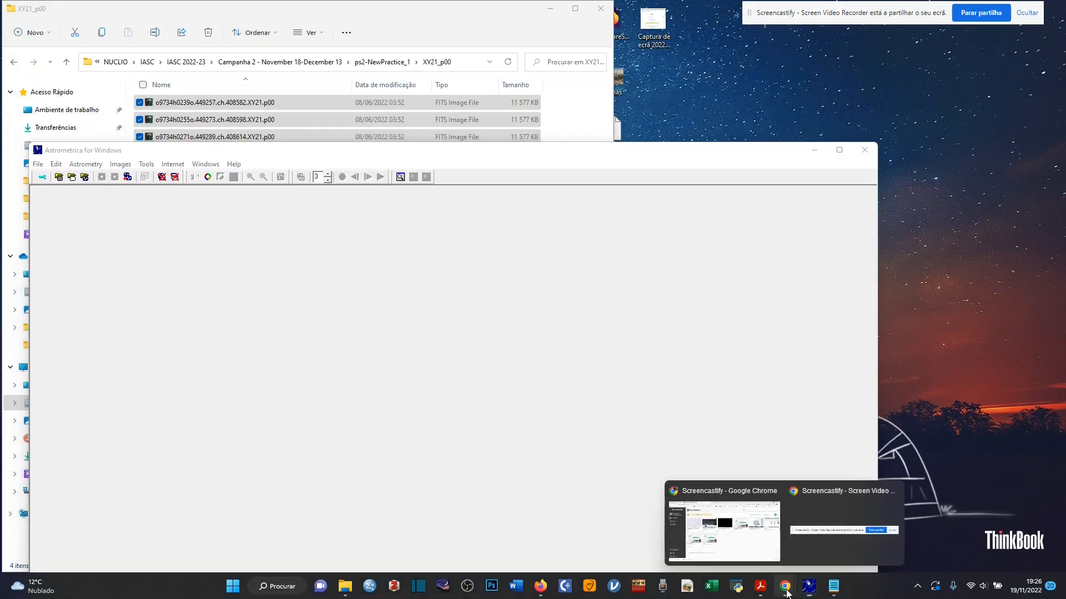
click(750, 534)
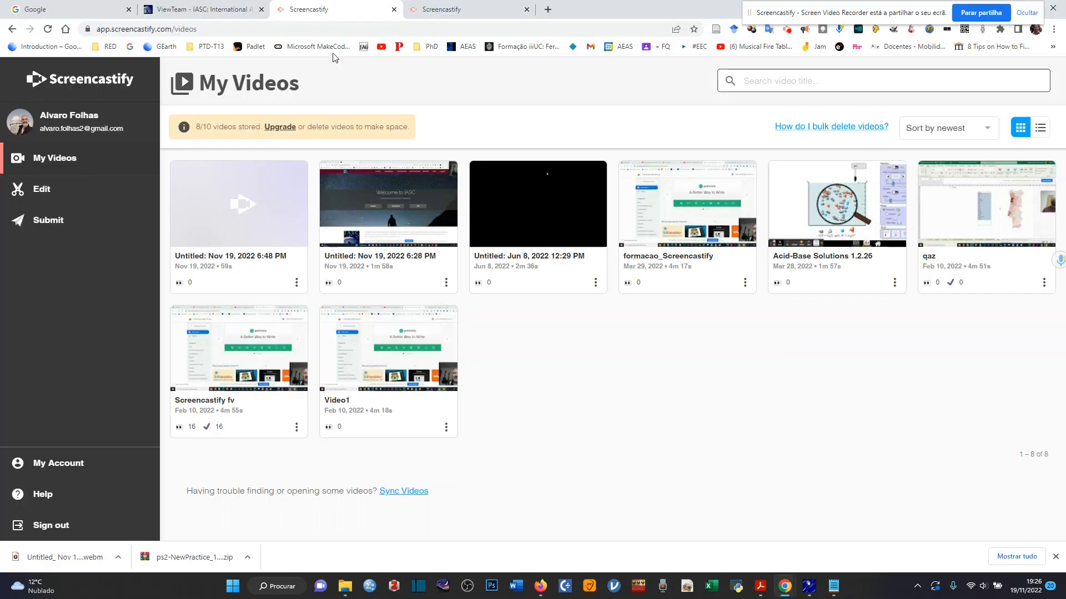
click(172, 9)
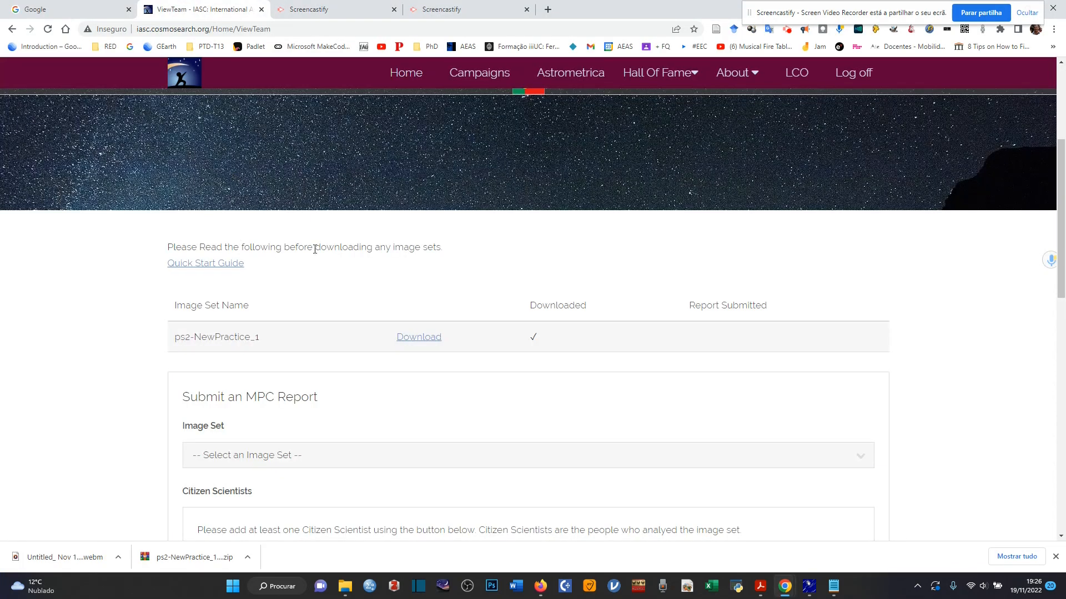
scroll(336, 302, down, 3)
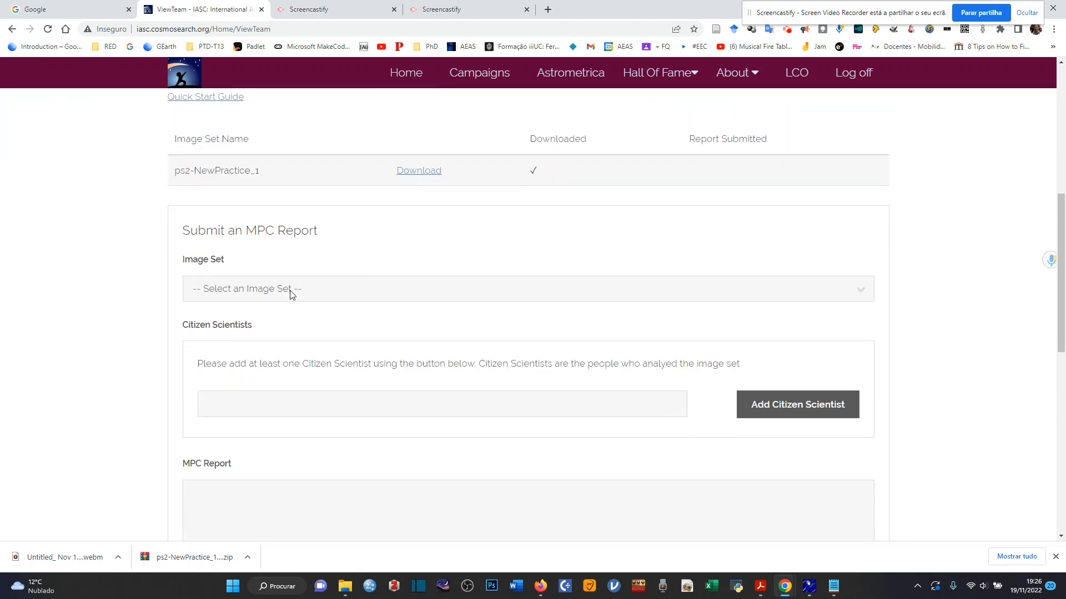
Choose the image set ps2-NewPractice_1 in the Submit an MPC Report form and paste the copied measurement report into the MPC Report field
click(291, 293)
click(240, 320)
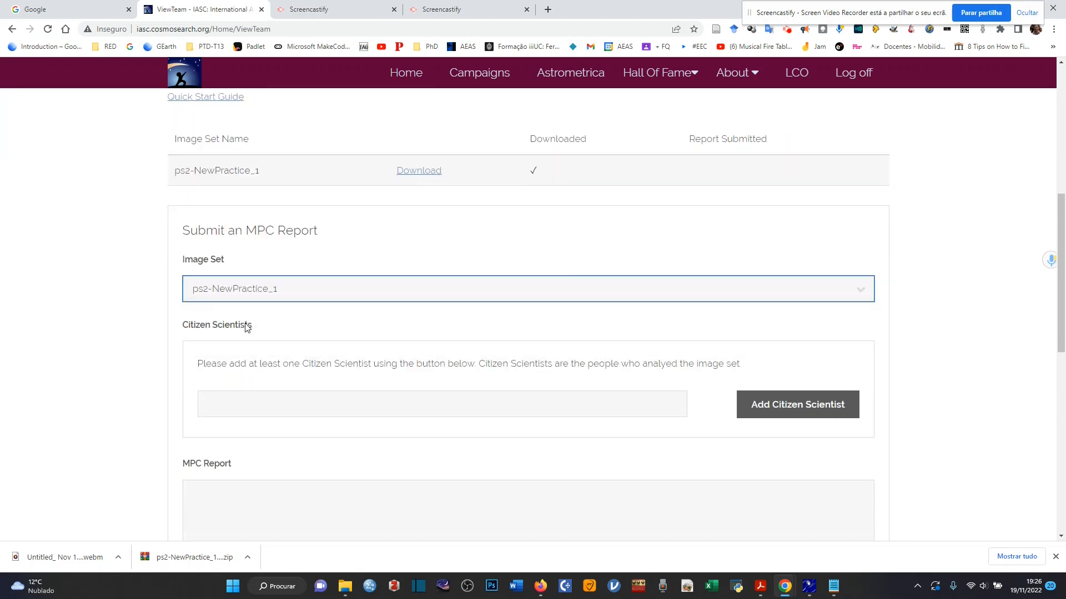
click(273, 407)
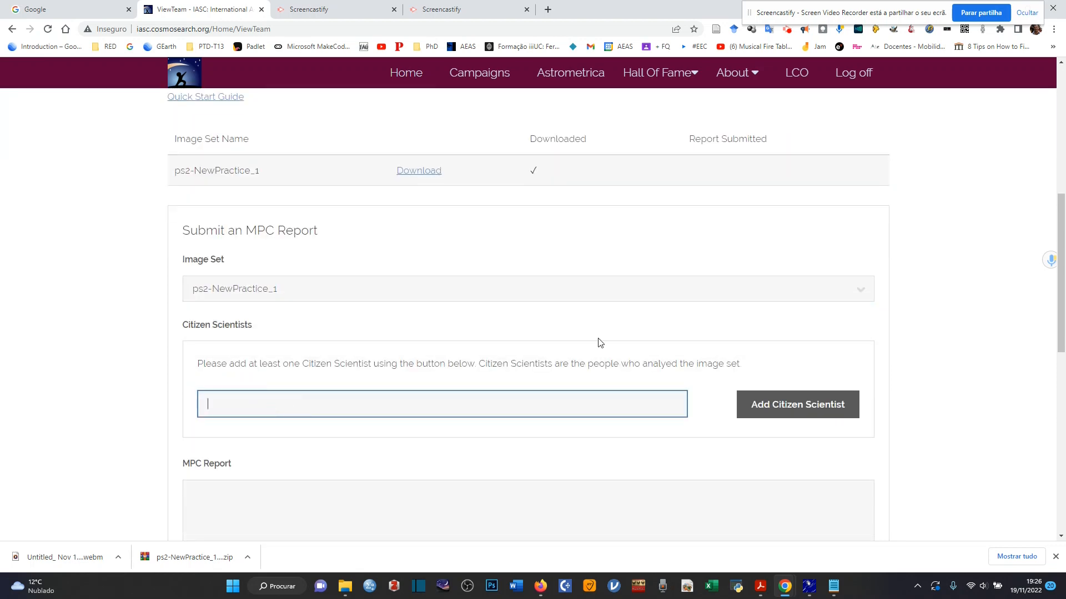
scroll(600, 341, down, 1)
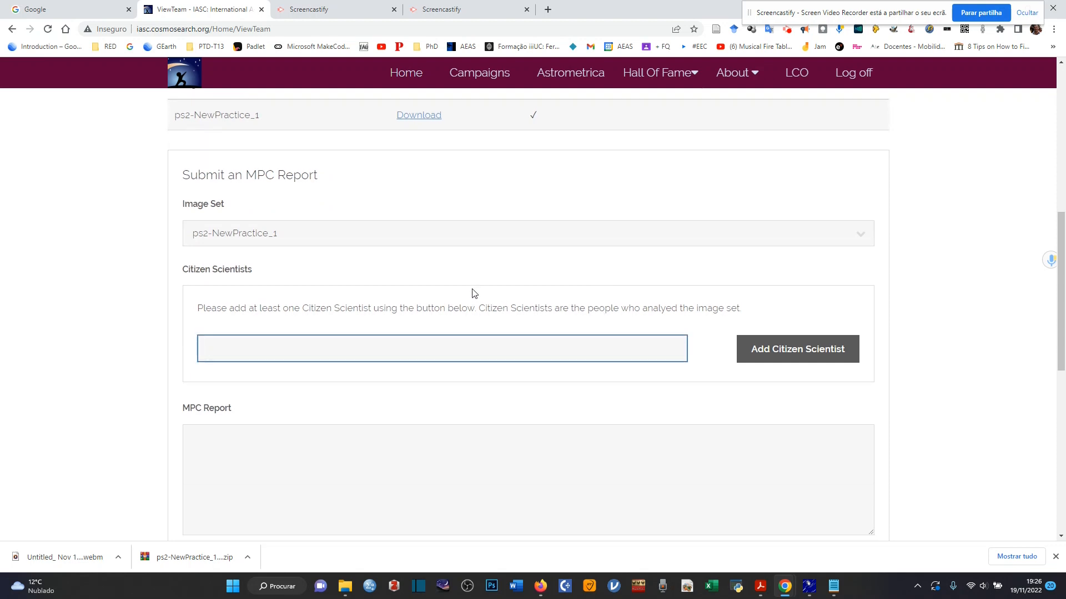
click(324, 468)
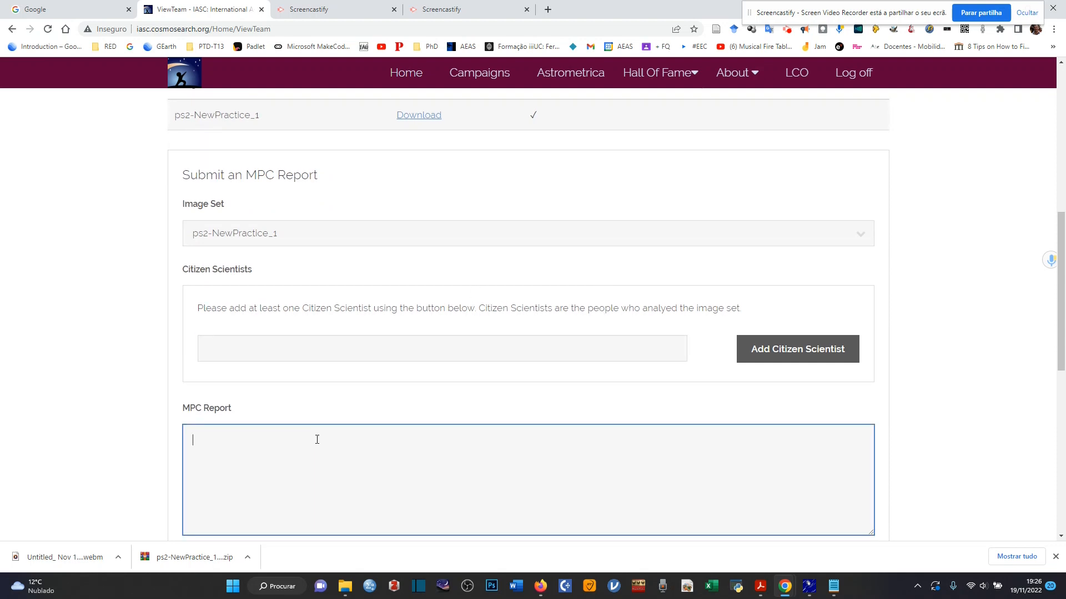
key(ctrl+v)
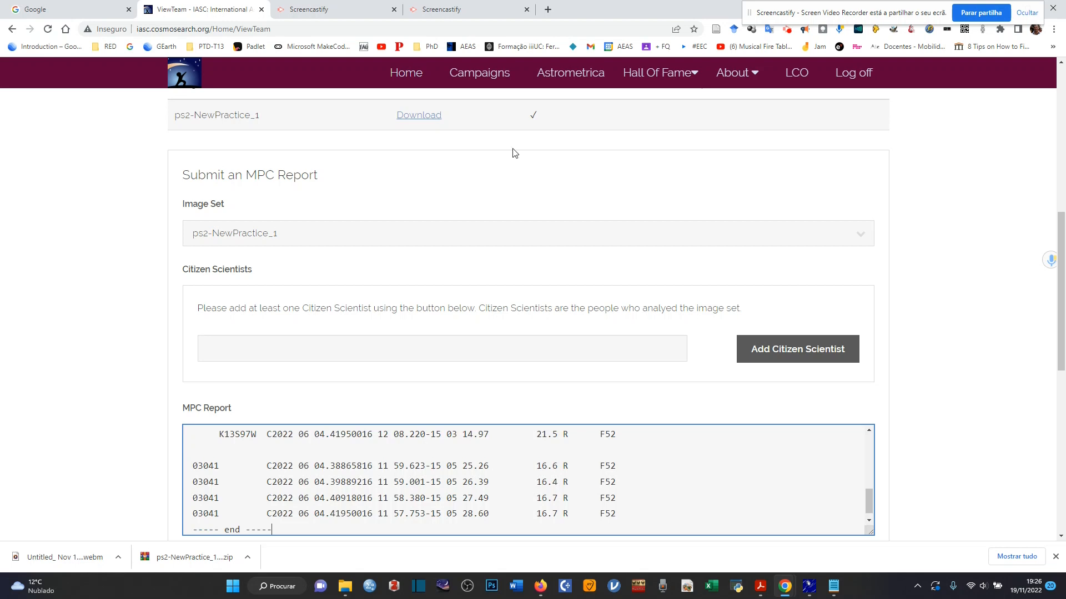
Add the two observers' names, each as initial and surname, as separate citizen scientists on the report form
click(221, 349)
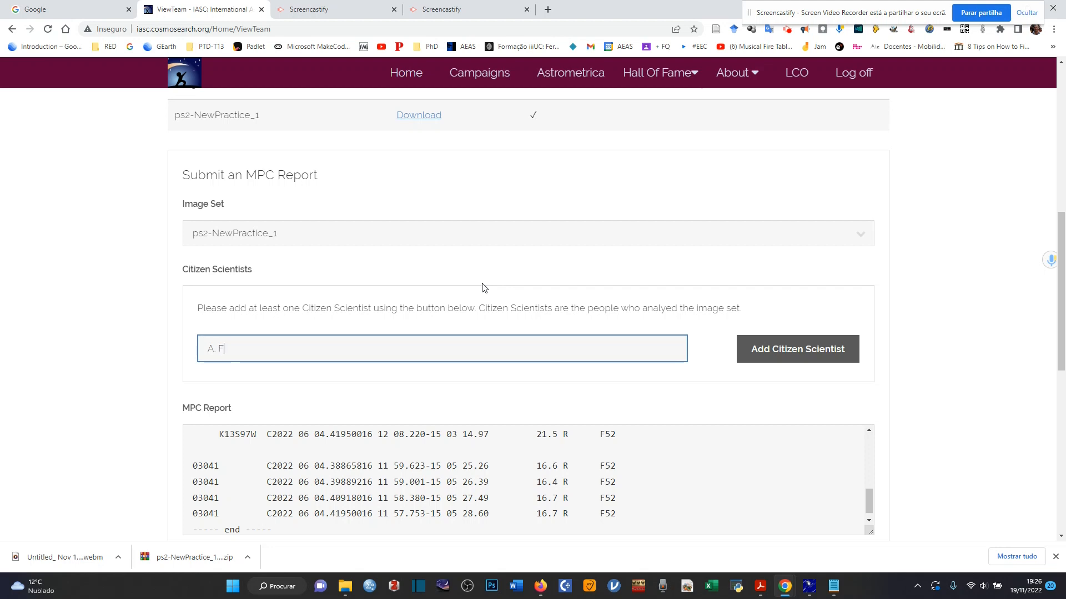
text(A. Folhas)
click(820, 350)
click(500, 317)
text(A)
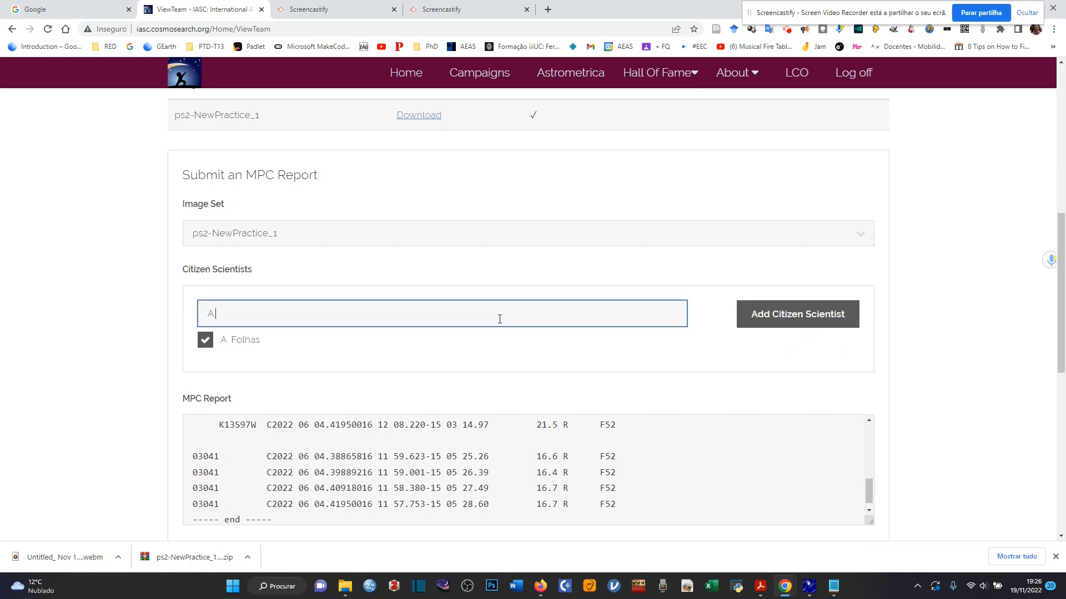
text(. Costa)
click(791, 328)
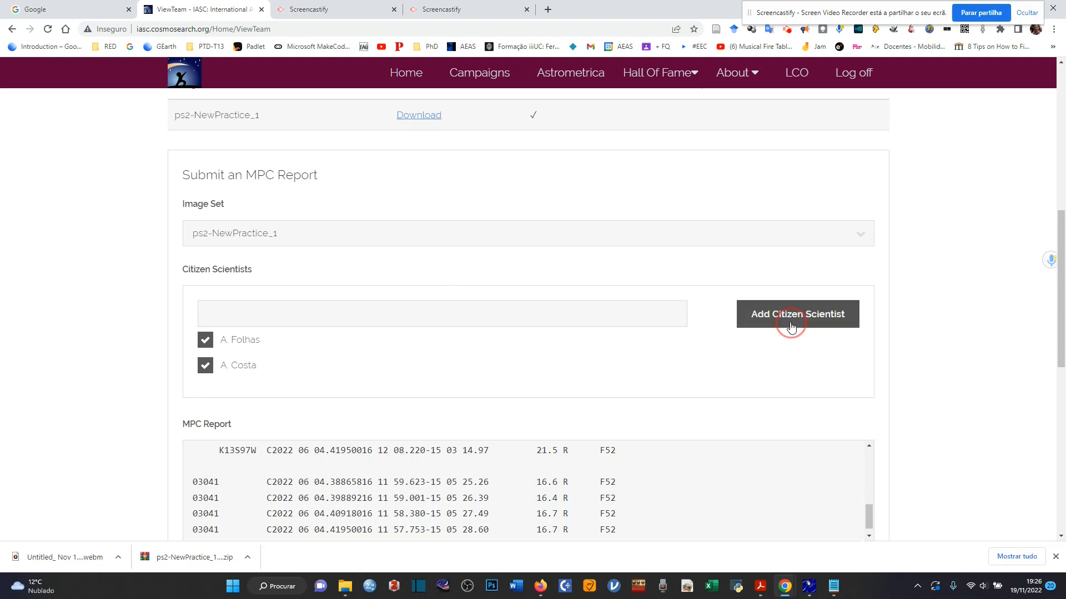
scroll(527, 395, down, 3)
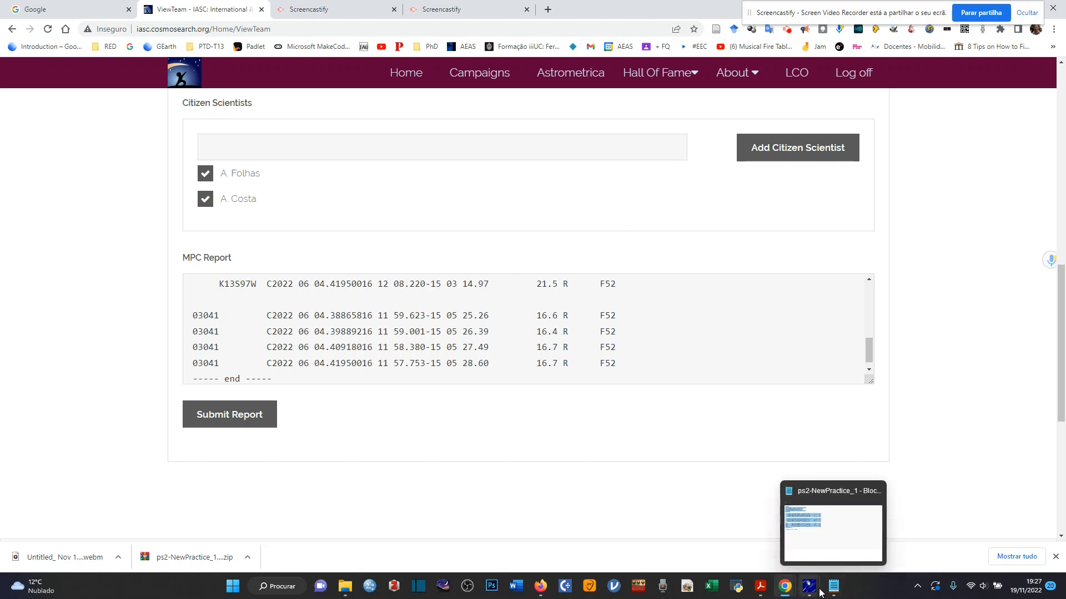
Switch to the Astrometrica window holding the report, maximise it and close the Send Mail message without sending it
mouse_move(809, 587)
click(842, 541)
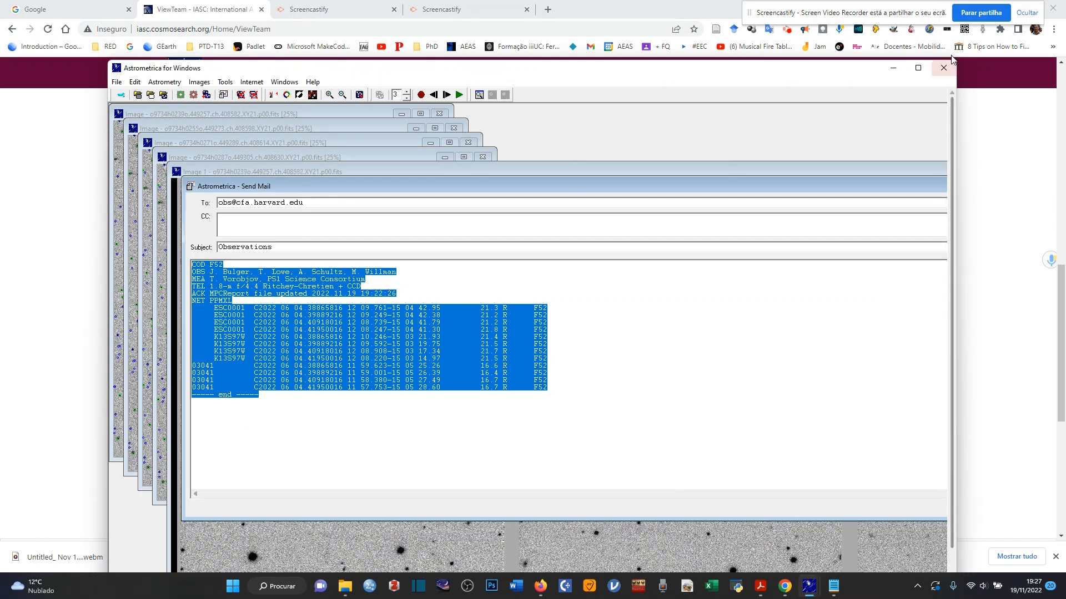
click(918, 68)
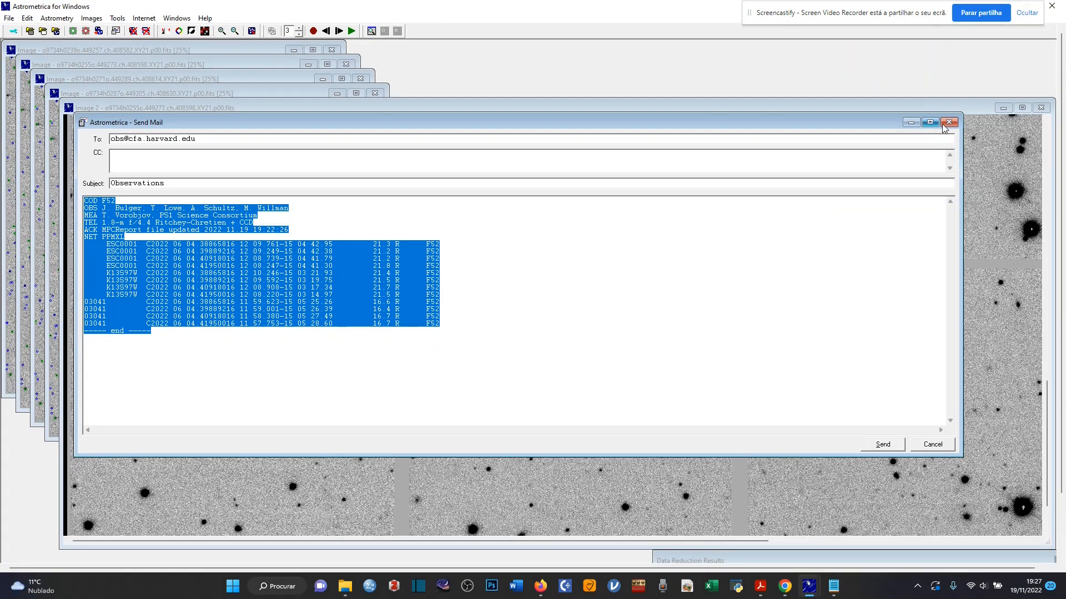
click(948, 122)
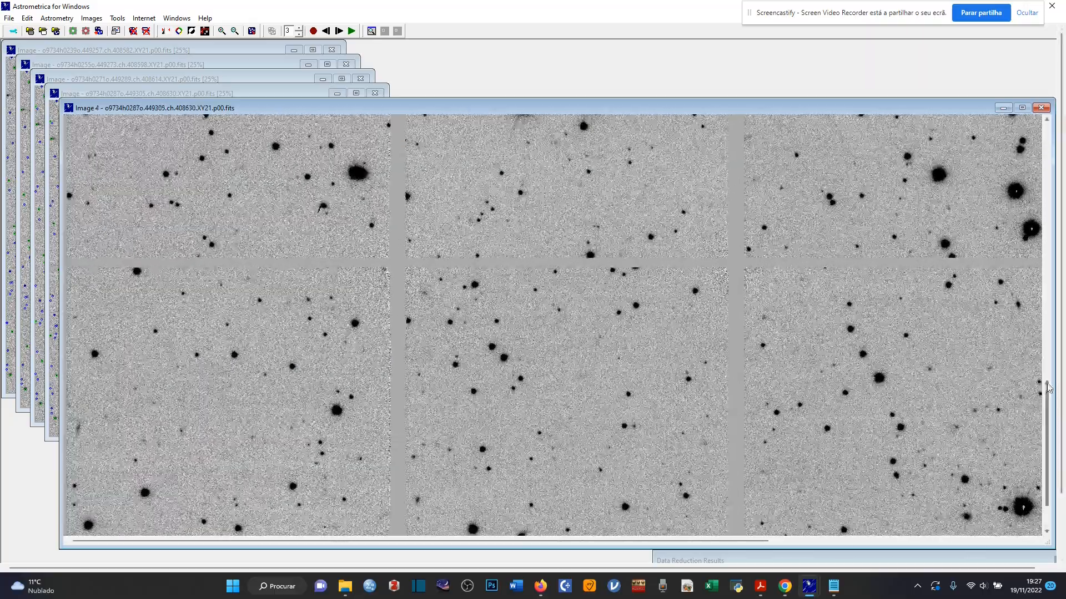
Examine the upper part of the blinking images and review the marking options for images and blinking, accepting them unchanged
drag(1046, 389, 1037, 143)
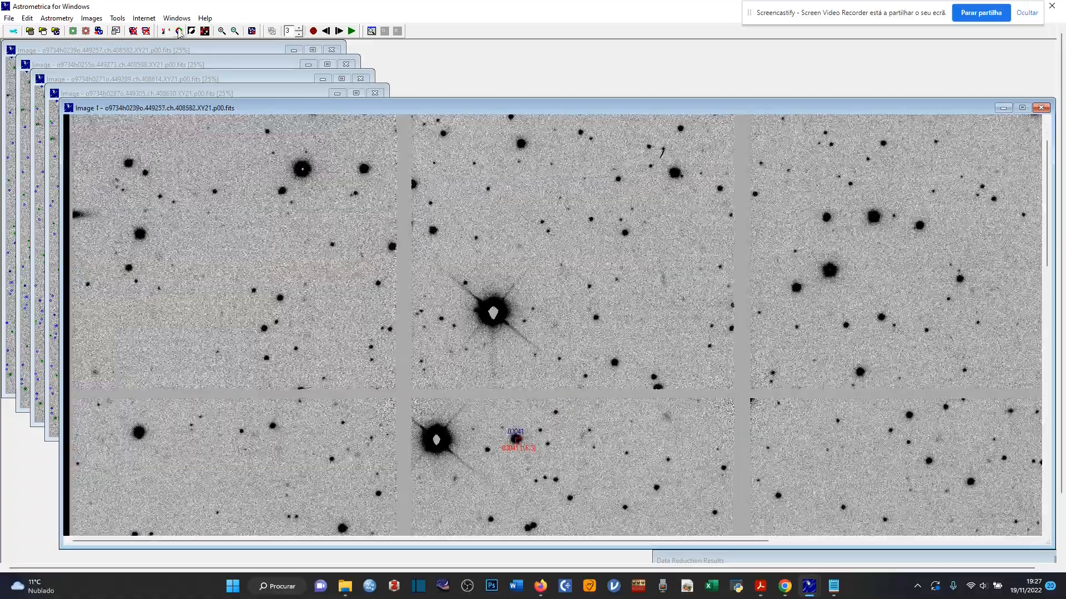
click(179, 30)
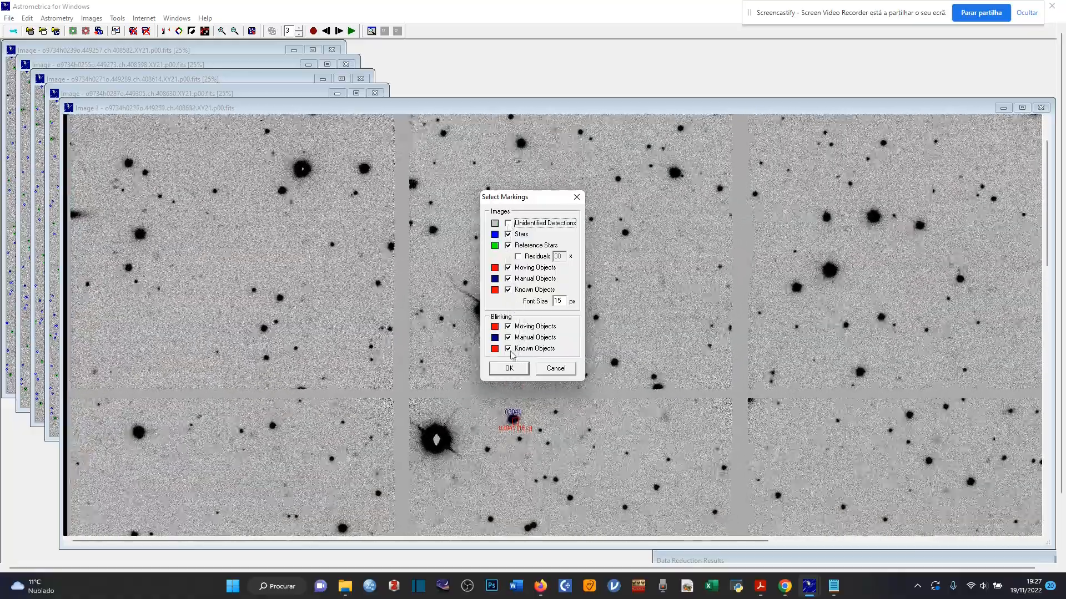
click(520, 370)
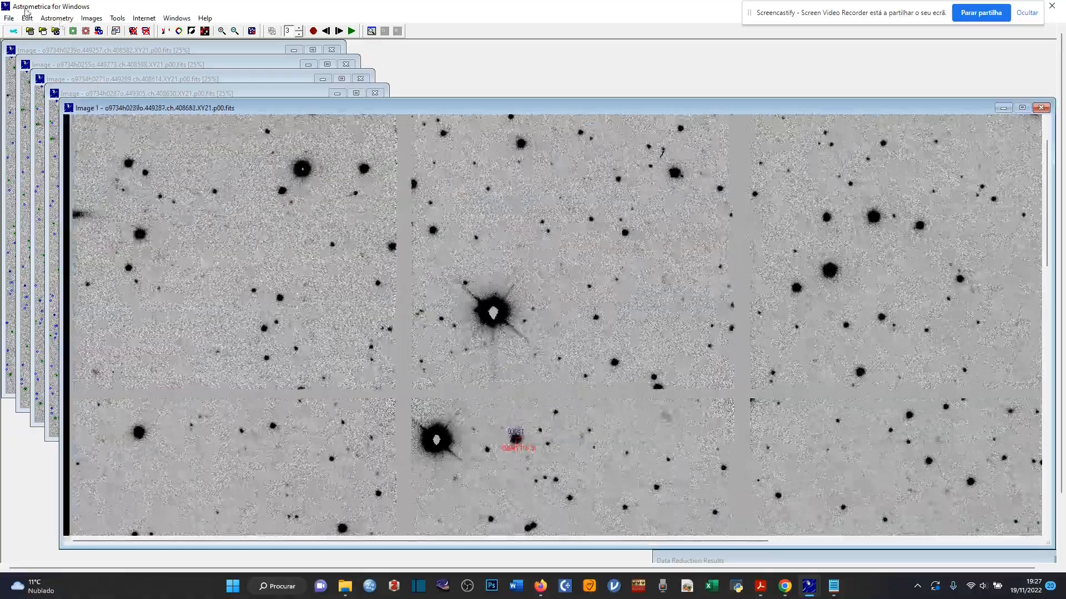
Exit the Astrometrica session that holds the four loaded images
click(9, 20)
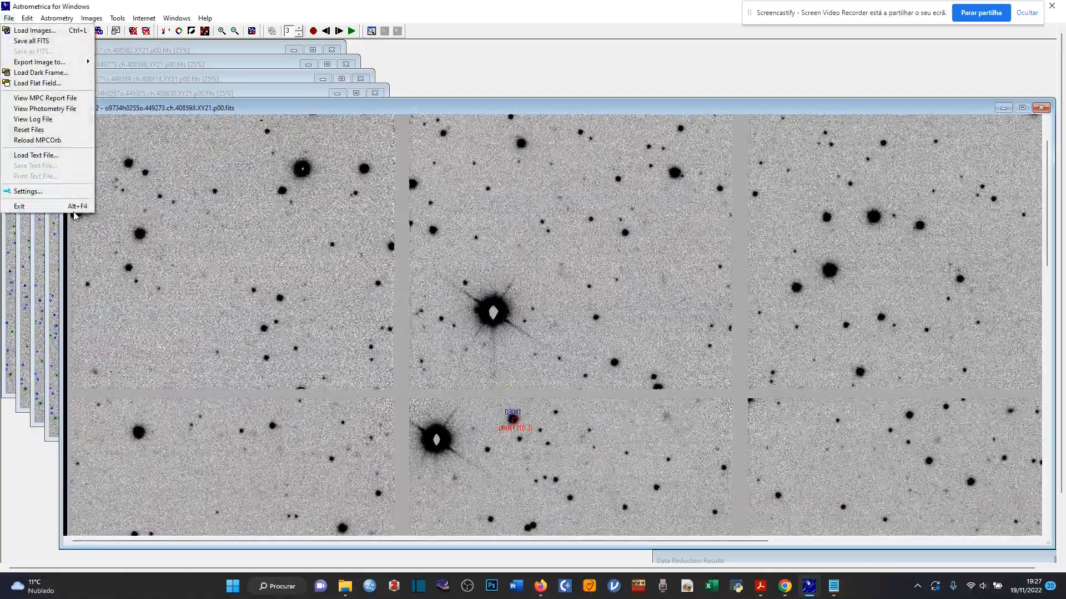
click(47, 207)
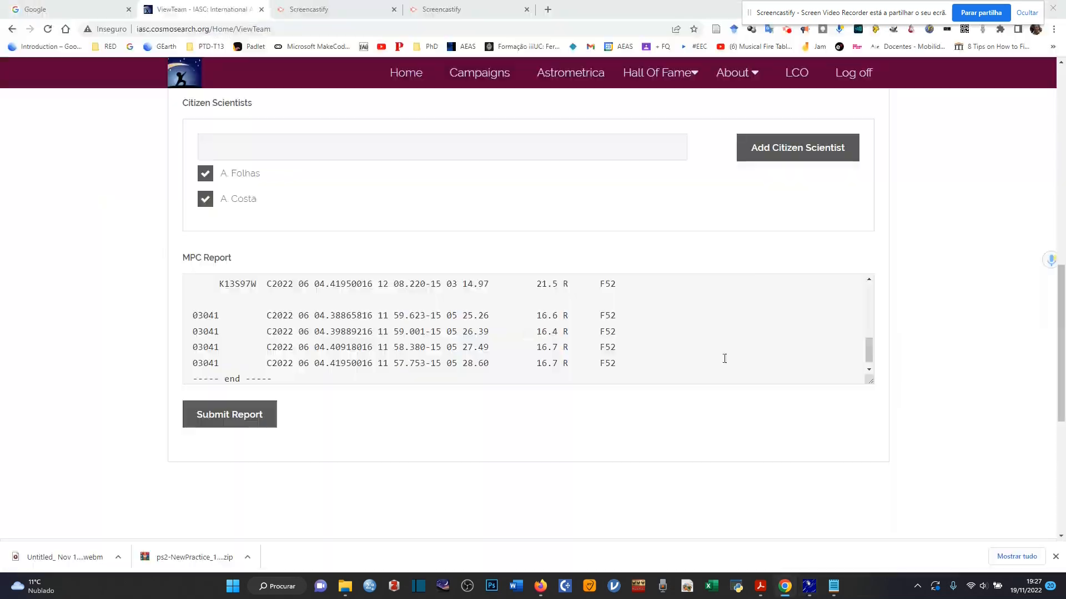